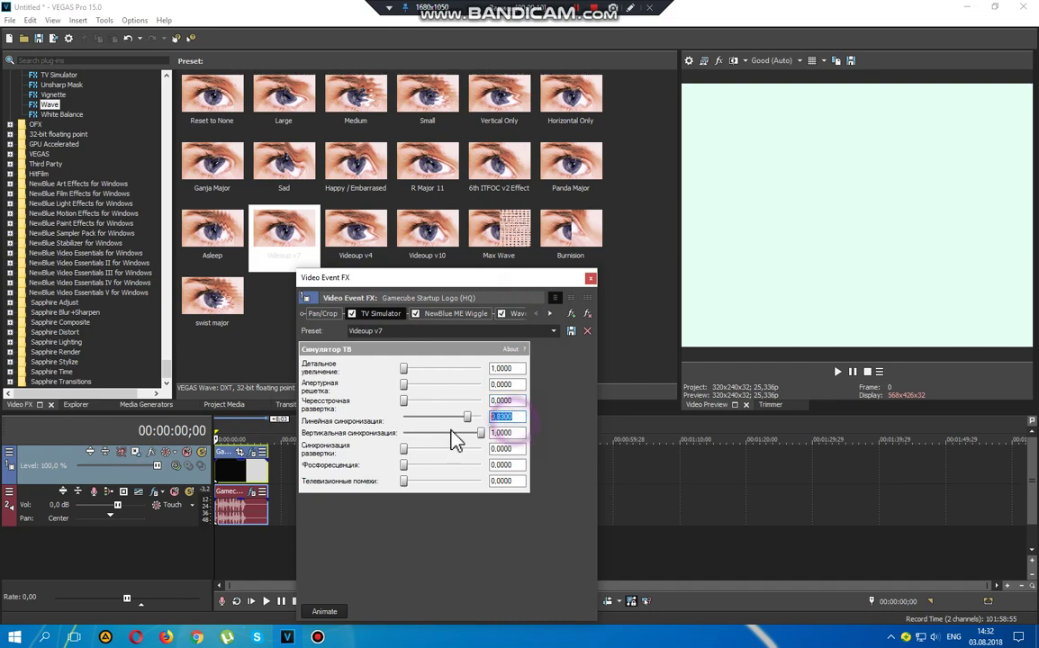
Step: Review the TV Simulator's line sync, vertical sync, scan sync, phosphorescence and static parameters
left_click_drag(520, 434, 466, 434)
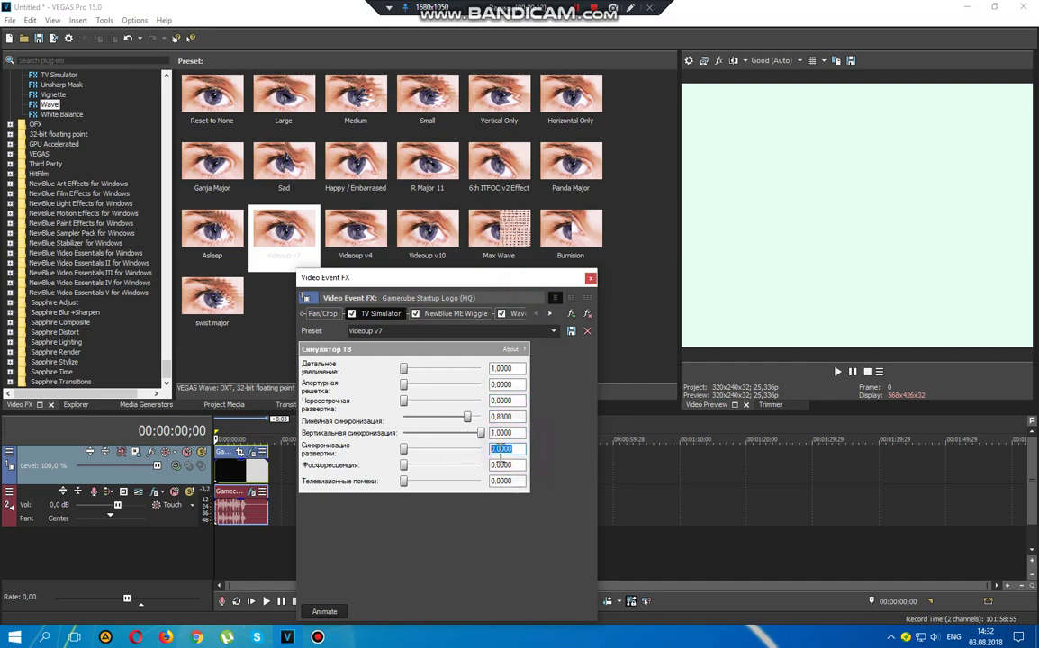
left_click(500, 464)
left_click(519, 481)
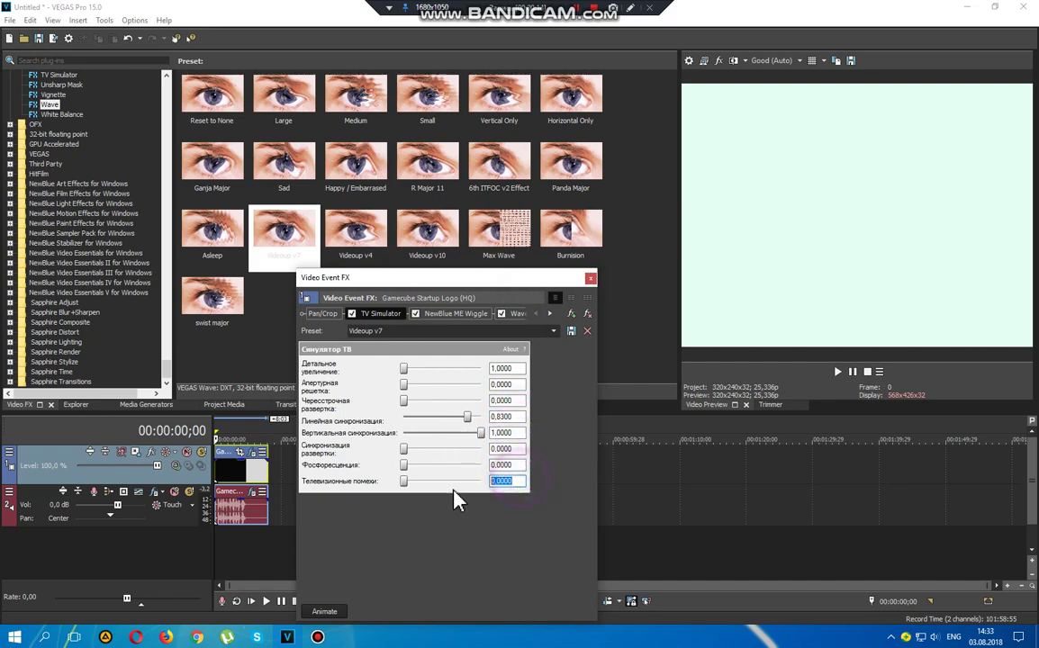
Step: Review the NewBlue ME Wiggle effect's Rate, Strength, Drift, Crop, Edges and Orientation settings
left_click(456, 313)
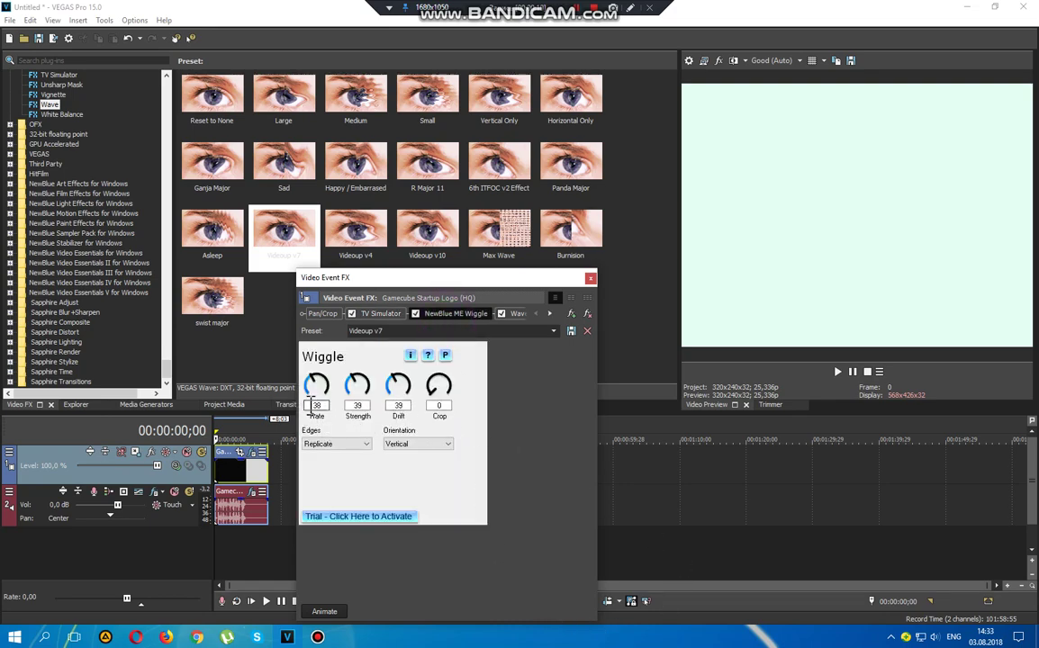
left_click_drag(311, 406, 365, 423)
type("39")
left_click(397, 407)
type("39")
left_click(434, 407)
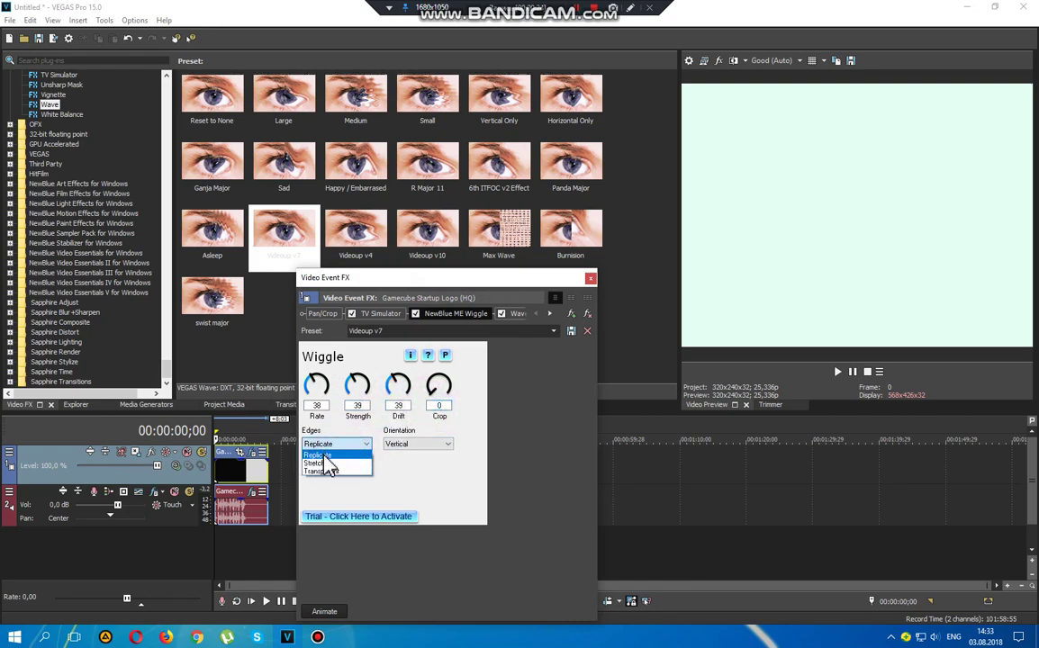
left_click(324, 455)
left_click(414, 461)
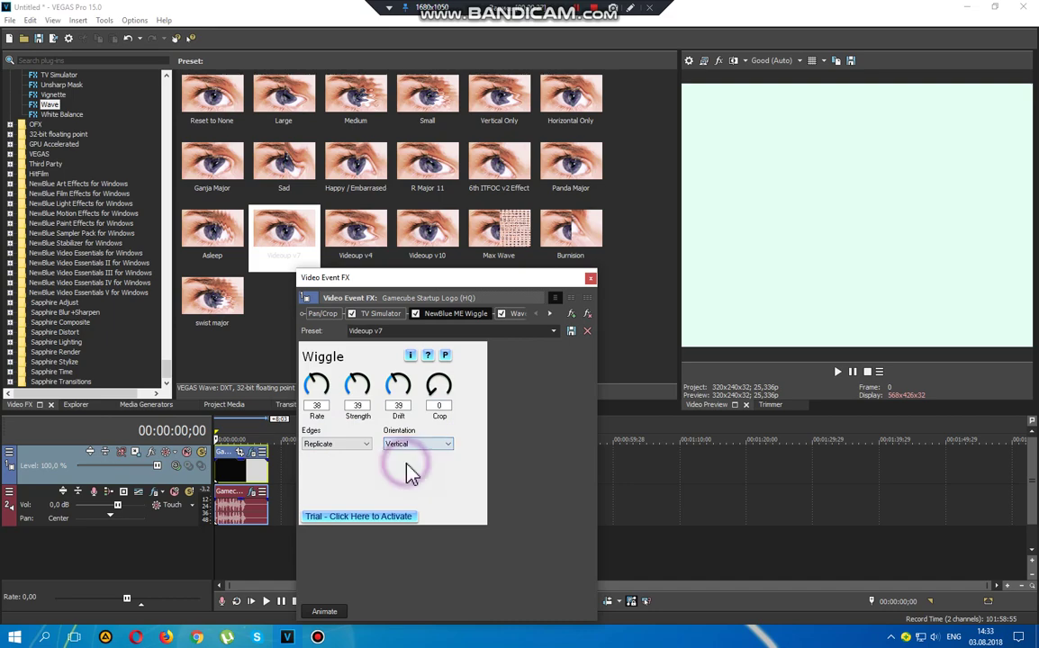
Step: Review the Wave effect's horizontal and vertical wave count, amplitude and phase values
left_click(519, 315)
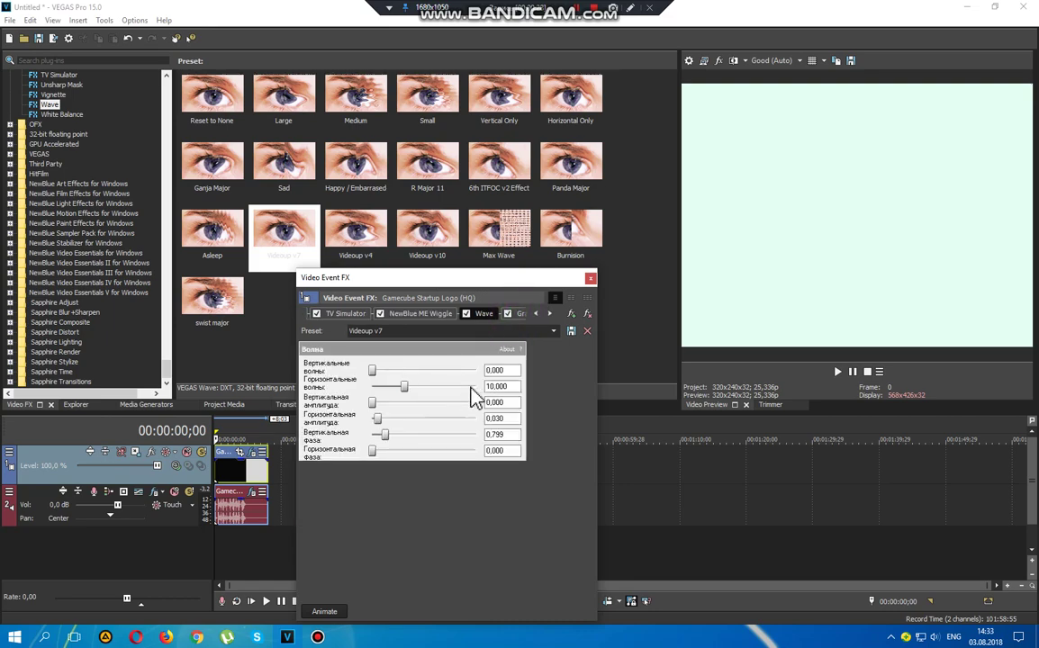
double_click(504, 371)
left_click_drag(511, 385, 471, 419)
double_click(502, 434)
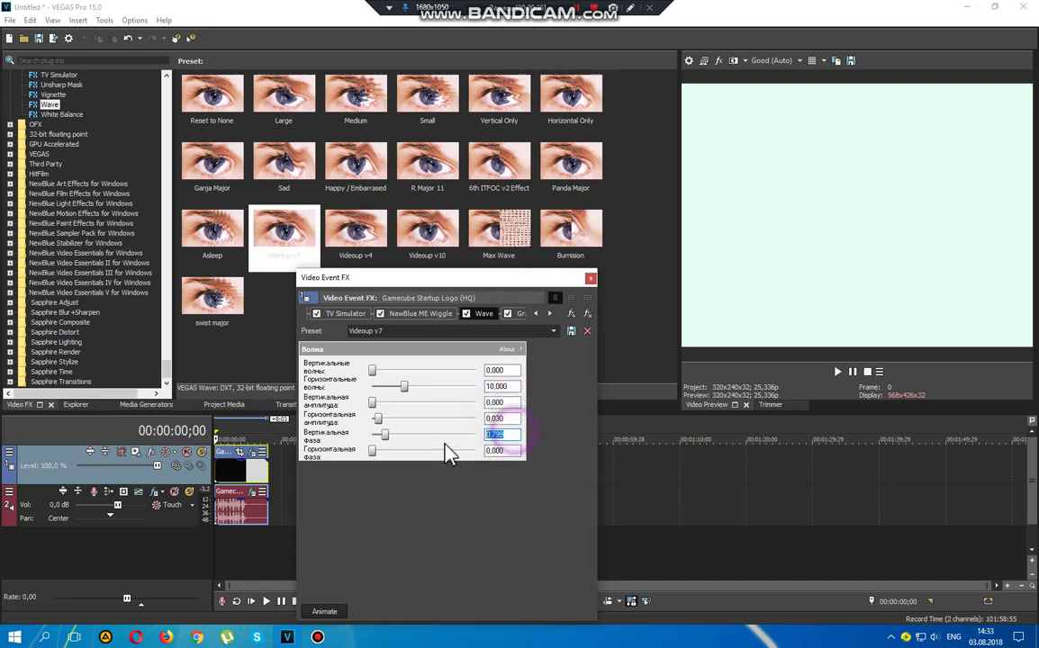
double_click(502, 450)
Step: Inspect the RGBA values of the first two Gradient Map colour stops and close the video event effects window
left_click(550, 314)
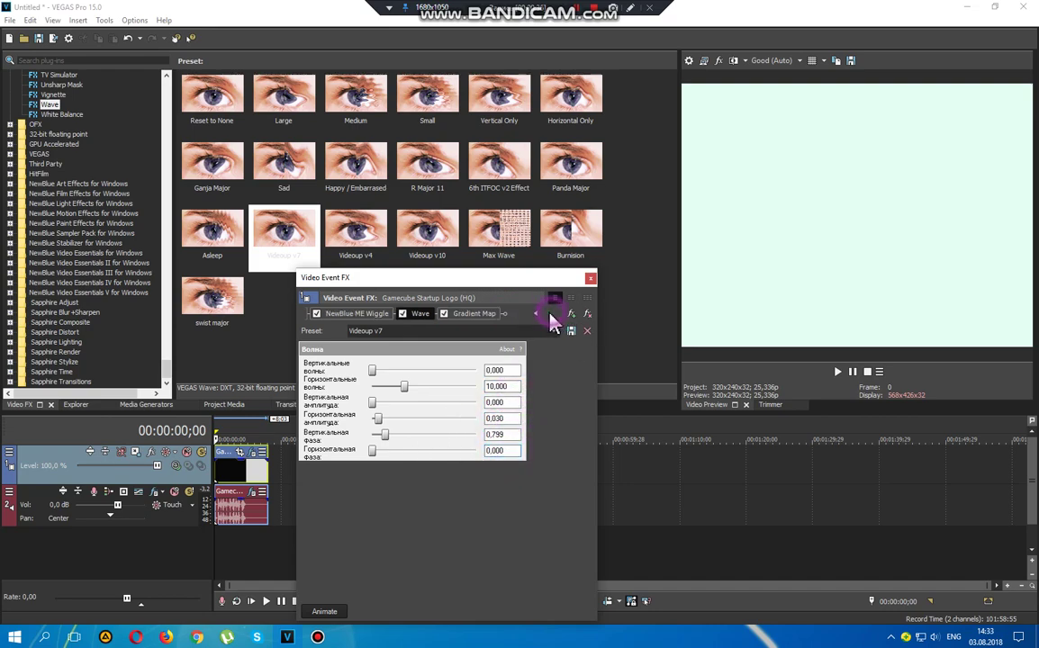
left_click(475, 313)
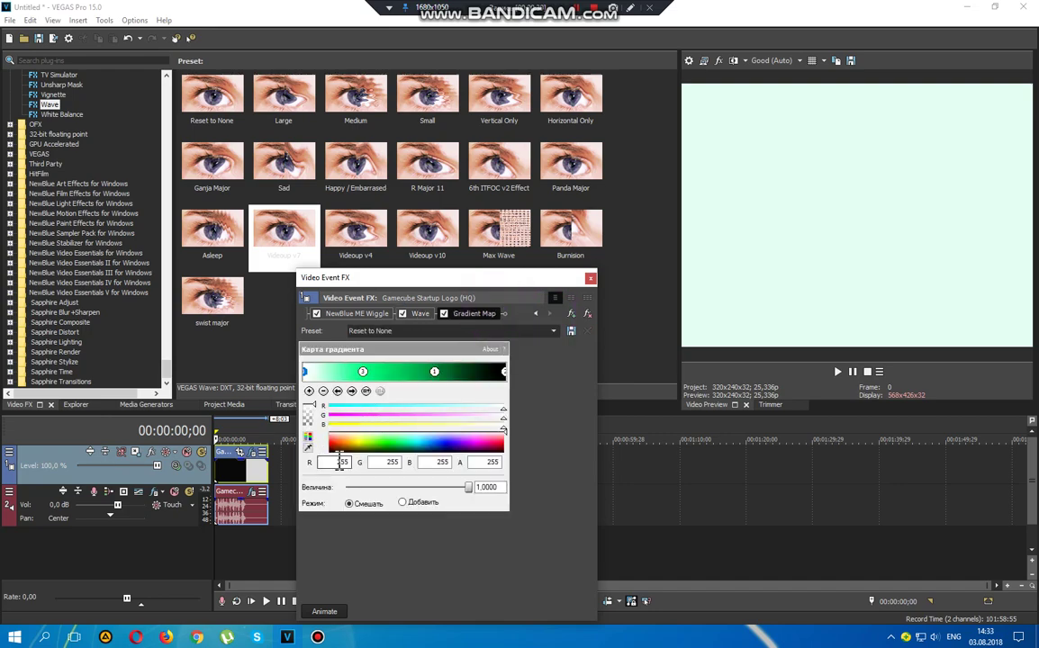
double_click(442, 462)
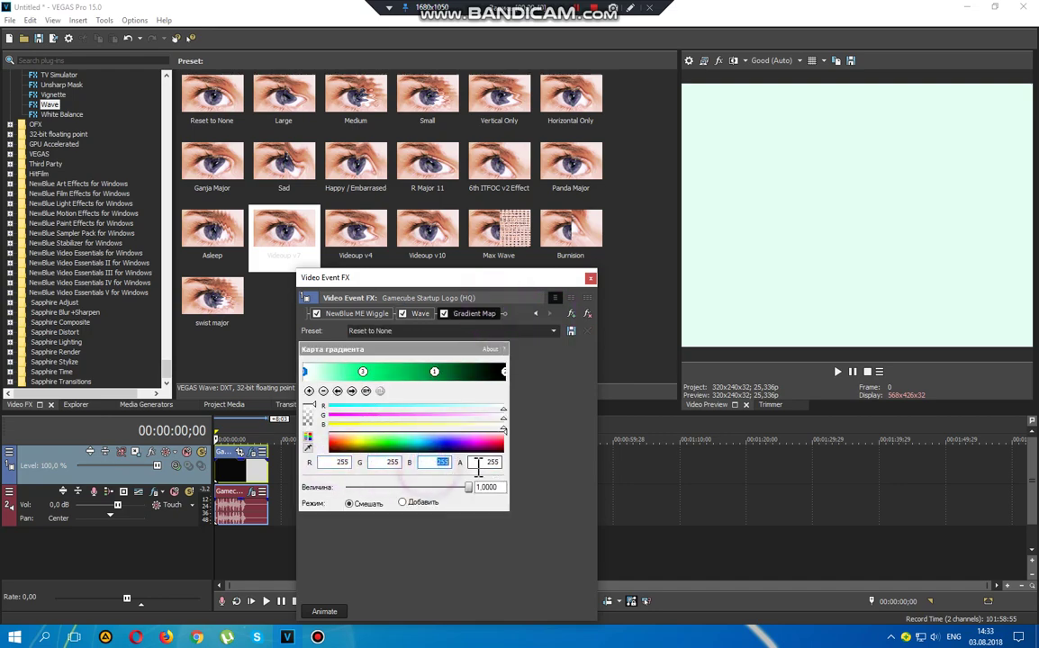
double_click(478, 462)
left_click(363, 373)
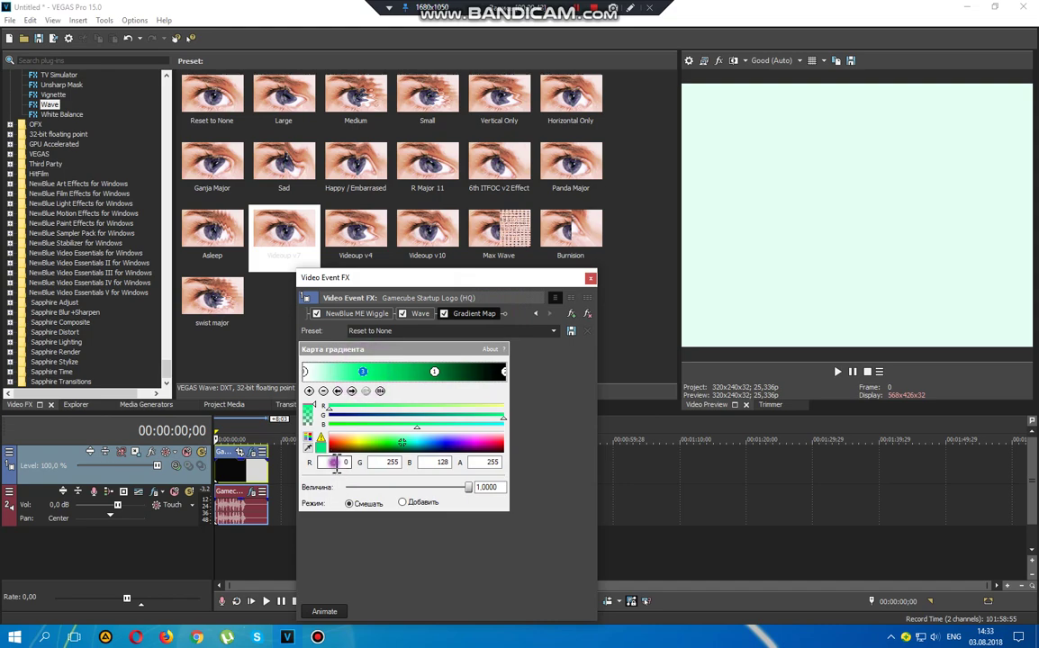
double_click(388, 463)
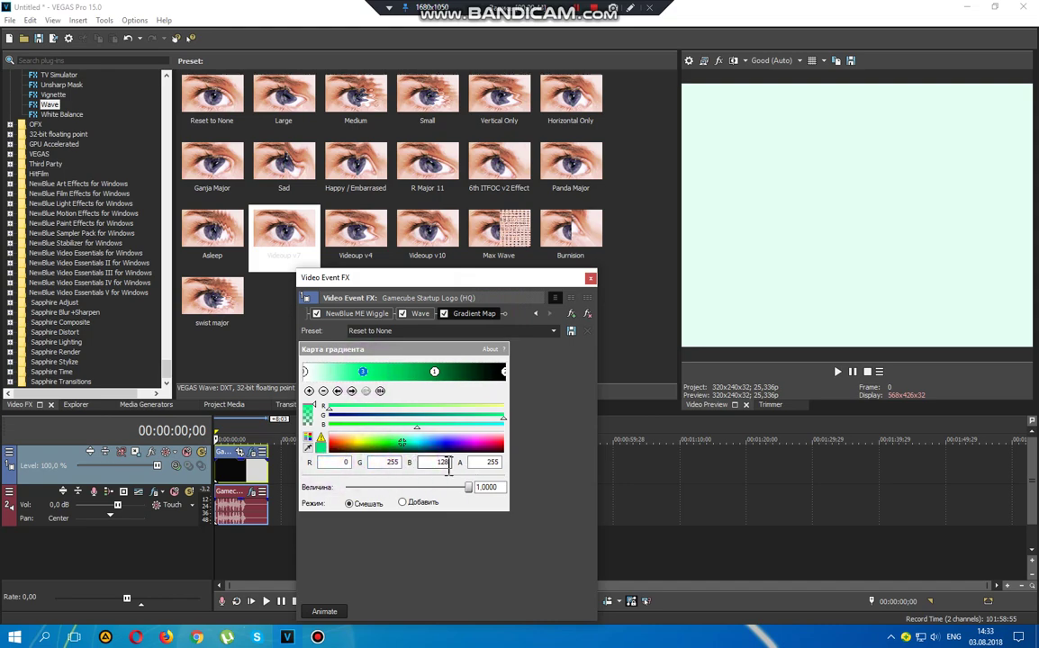
double_click(436, 461)
double_click(480, 462)
left_click(591, 279)
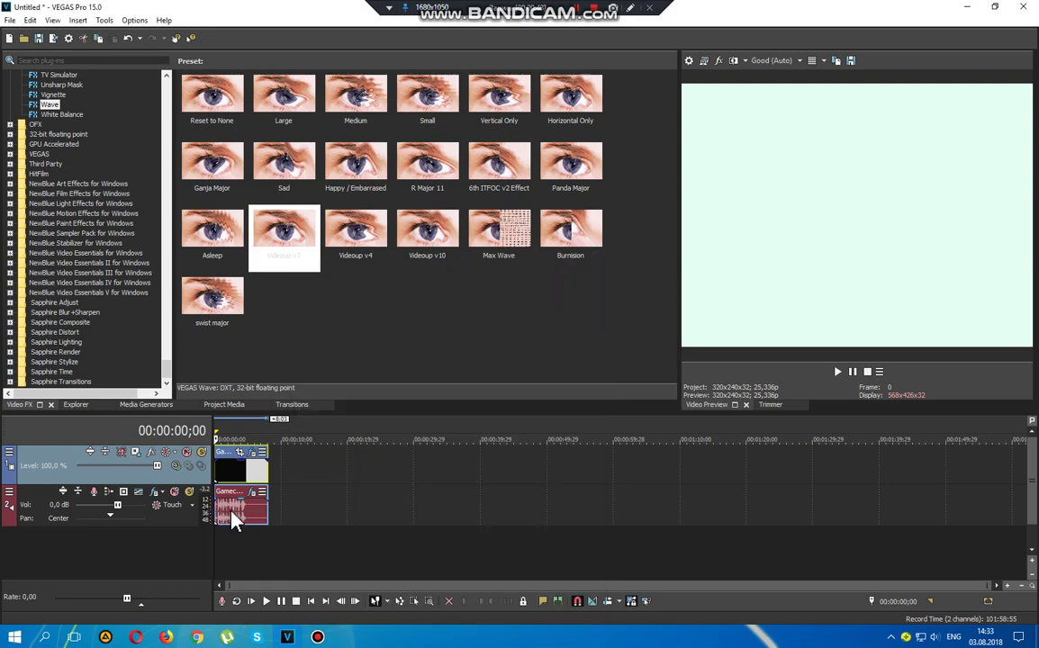
Step: Open the audio event's effects chain and check the preset of the first Orange Vocoder
left_click(249, 490)
left_click(216, 472)
left_click(253, 492)
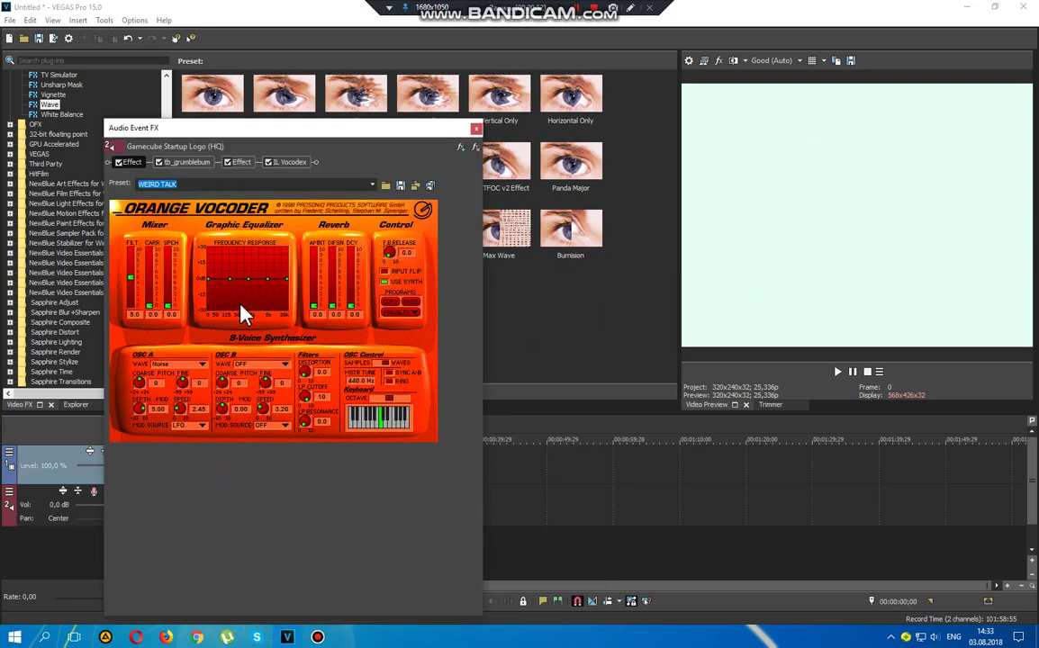
left_click(372, 185)
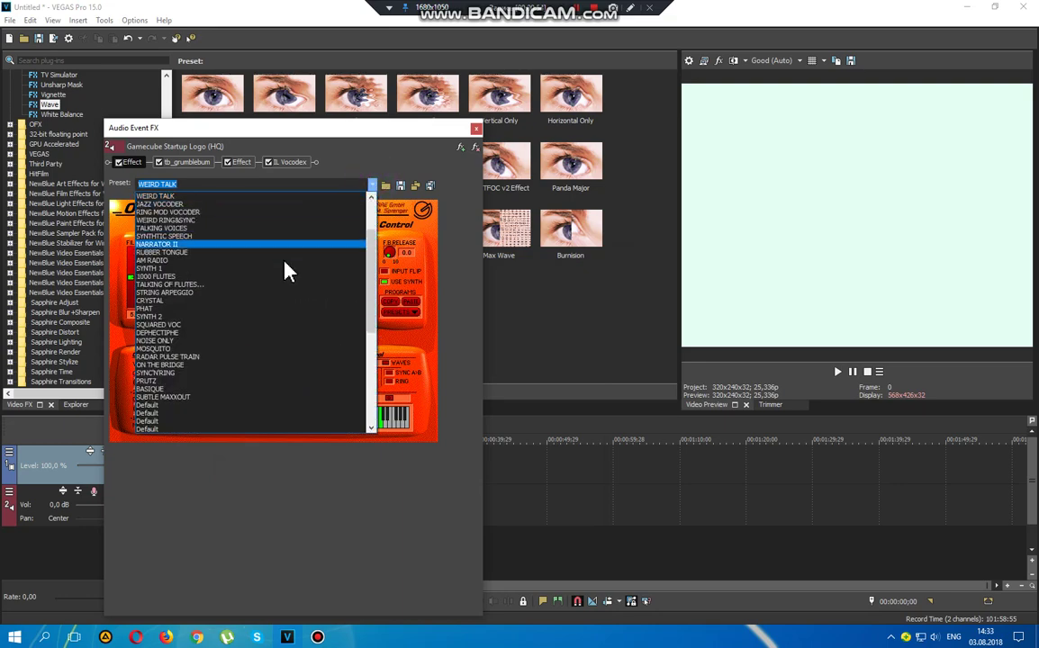
left_click(234, 212)
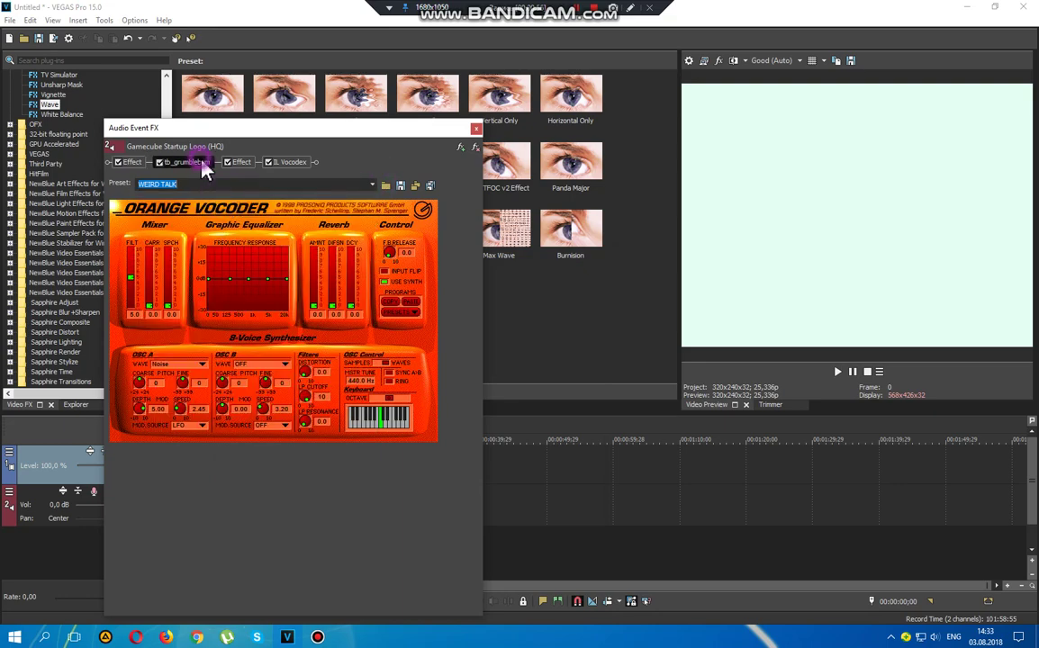
Step: Check which preset the tb_grumblebum audio effect uses
left_click(200, 164)
left_click(269, 184)
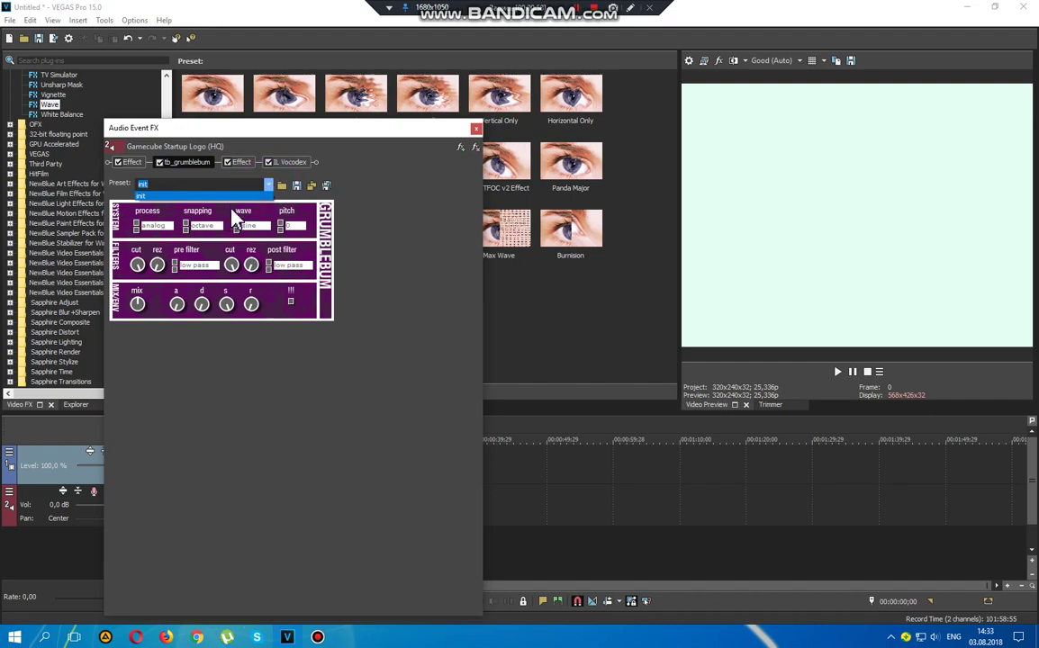
left_click(252, 186)
Step: Check the second Orange Vocoder's preset and show the IL Vocodex settings
left_click(239, 163)
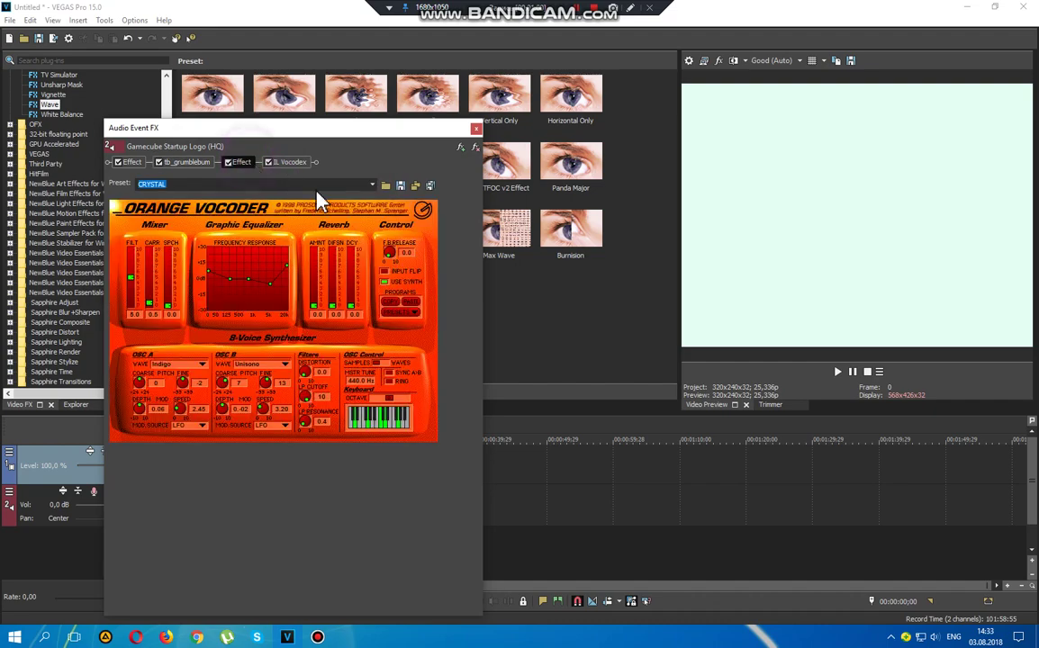
left_click(371, 185)
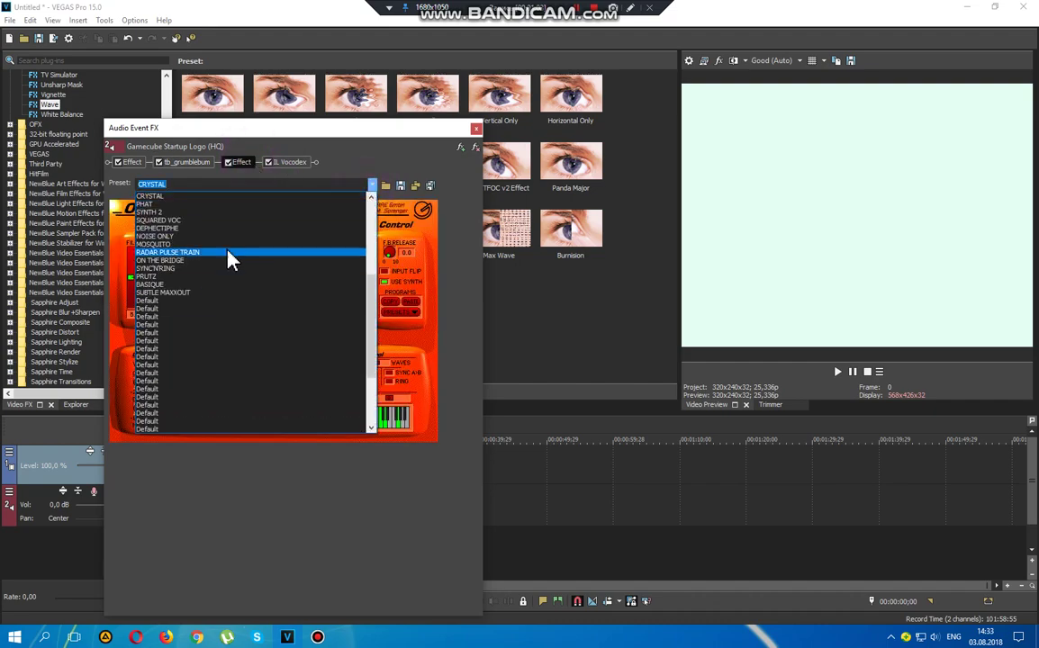
left_click(241, 196)
left_click(290, 162)
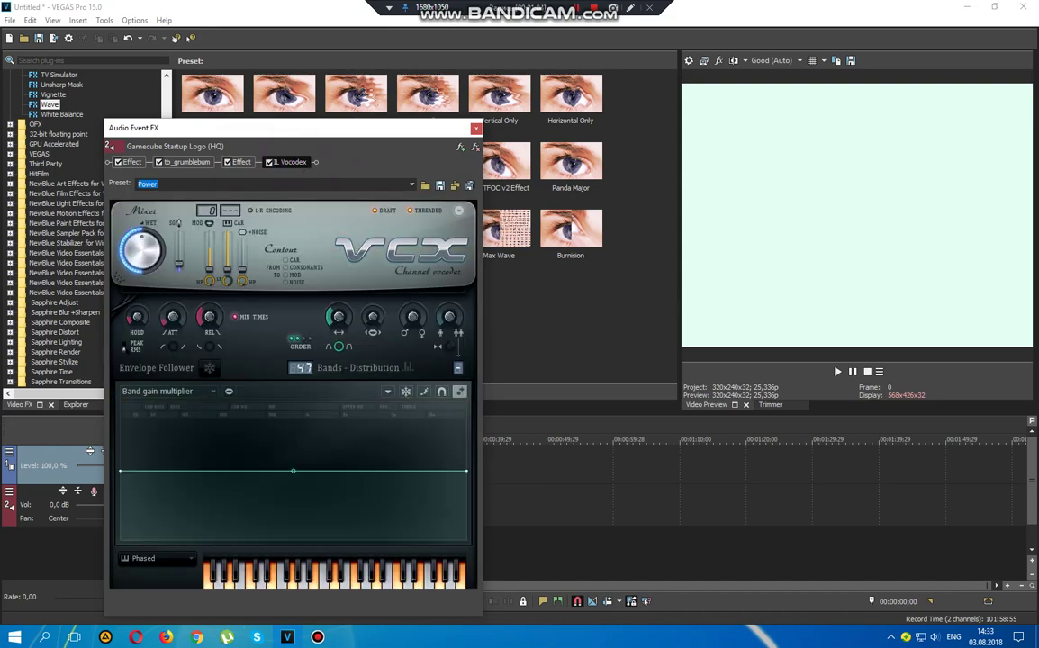
Step: Handwrite a blue note across the screen with the drawing pen, and clear it by leaving drawing mode
left_click(629, 8)
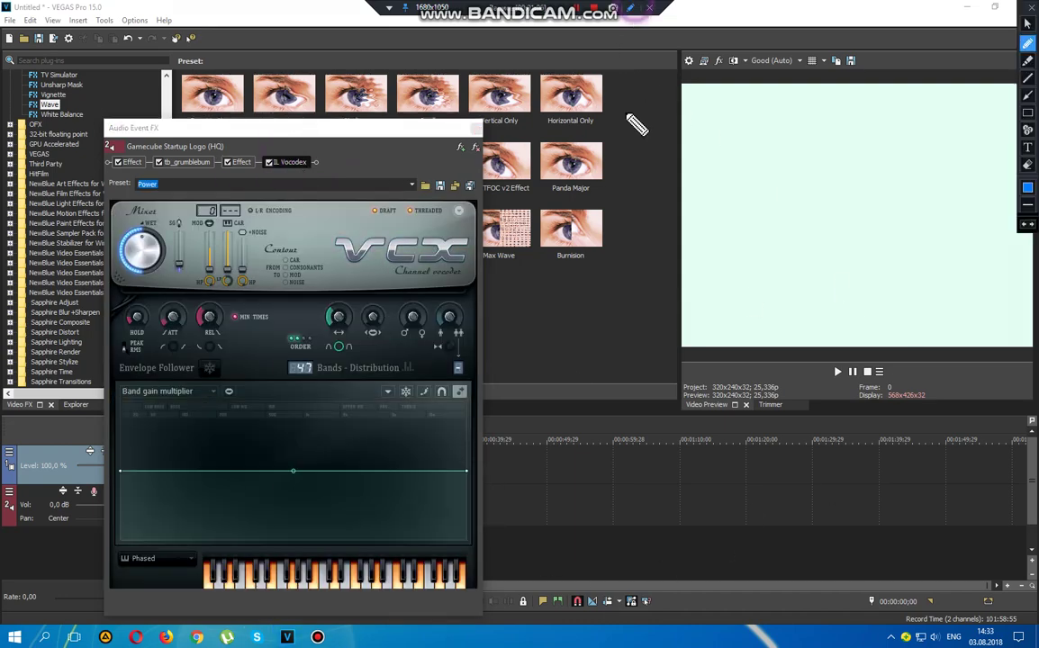
mouse_move(566, 389)
left_mouse_down()
mouse_move(605, 272)
mouse_move(558, 329)
left_mouse_up()
mouse_move(623, 333)
left_mouse_down()
mouse_move(638, 360)
mouse_move(627, 334)
left_mouse_up()
left_click_drag(617, 325, 691, 386)
mouse_move(743, 350)
left_mouse_down()
mouse_move(791, 376)
mouse_move(790, 410)
left_mouse_up()
mouse_move(858, 409)
left_mouse_down()
mouse_move(831, 468)
mouse_move(765, 479)
left_mouse_up()
left_click_drag(763, 393, 792, 367)
mouse_move(874, 441)
left_mouse_down()
mouse_move(914, 426)
mouse_move(904, 496)
left_mouse_up()
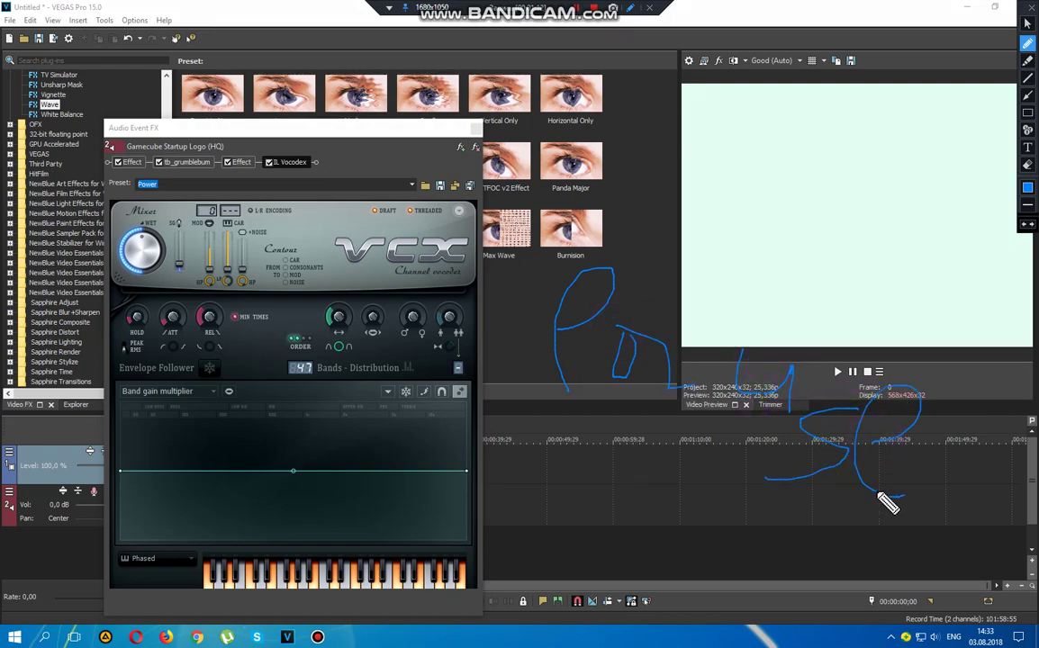
mouse_move(599, 445)
left_mouse_down()
mouse_move(626, 433)
mouse_move(663, 452)
left_mouse_up()
mouse_move(668, 487)
left_mouse_down()
mouse_move(704, 479)
mouse_move(720, 533)
mouse_move(775, 555)
mouse_move(821, 537)
mouse_move(793, 532)
left_mouse_up()
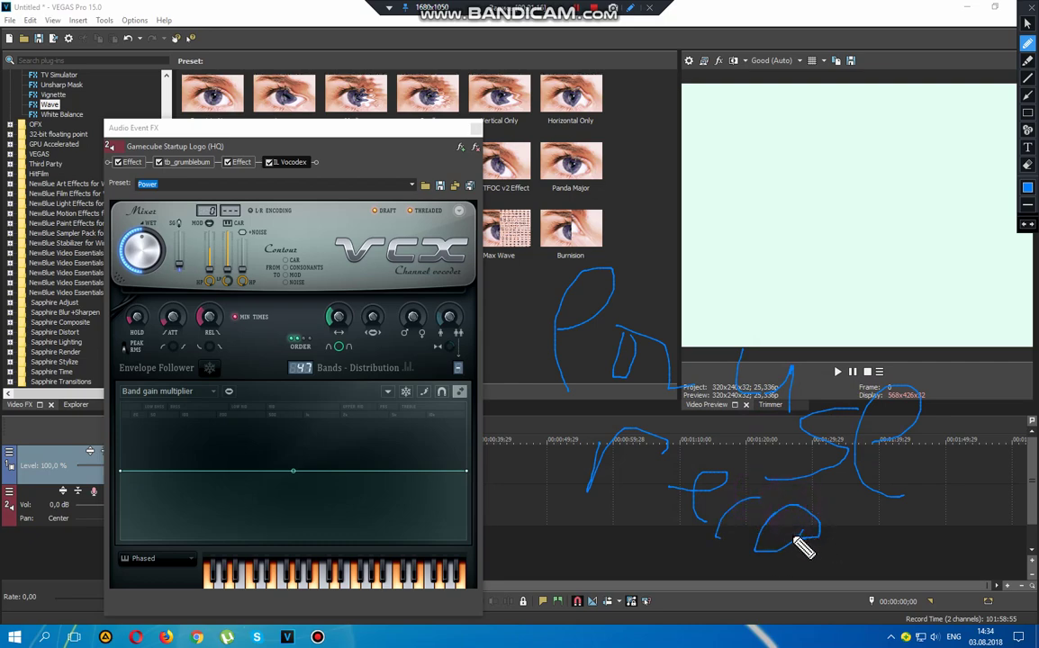
mouse_move(860, 519)
left_mouse_down()
mouse_move(870, 566)
mouse_move(887, 540)
mouse_move(900, 578)
mouse_move(914, 523)
mouse_move(935, 567)
mouse_move(942, 516)
mouse_move(968, 556)
left_mouse_up()
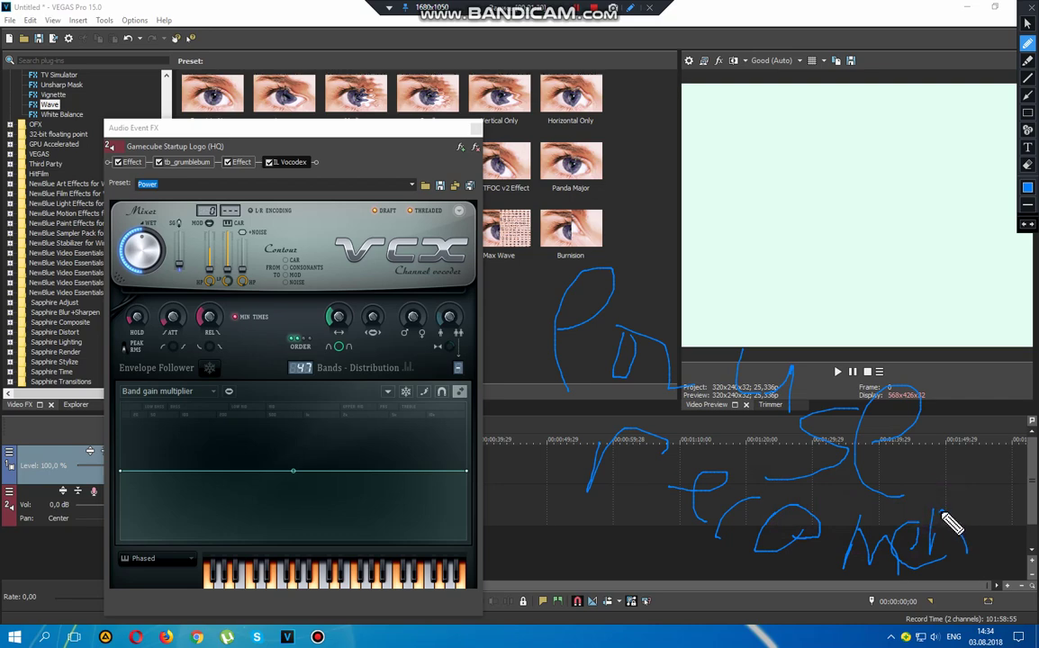
left_click_drag(941, 513, 937, 551)
mouse_move(979, 469)
left_mouse_down()
mouse_move(997, 552)
mouse_move(989, 524)
mouse_move(973, 531)
mouse_move(1010, 535)
left_mouse_up()
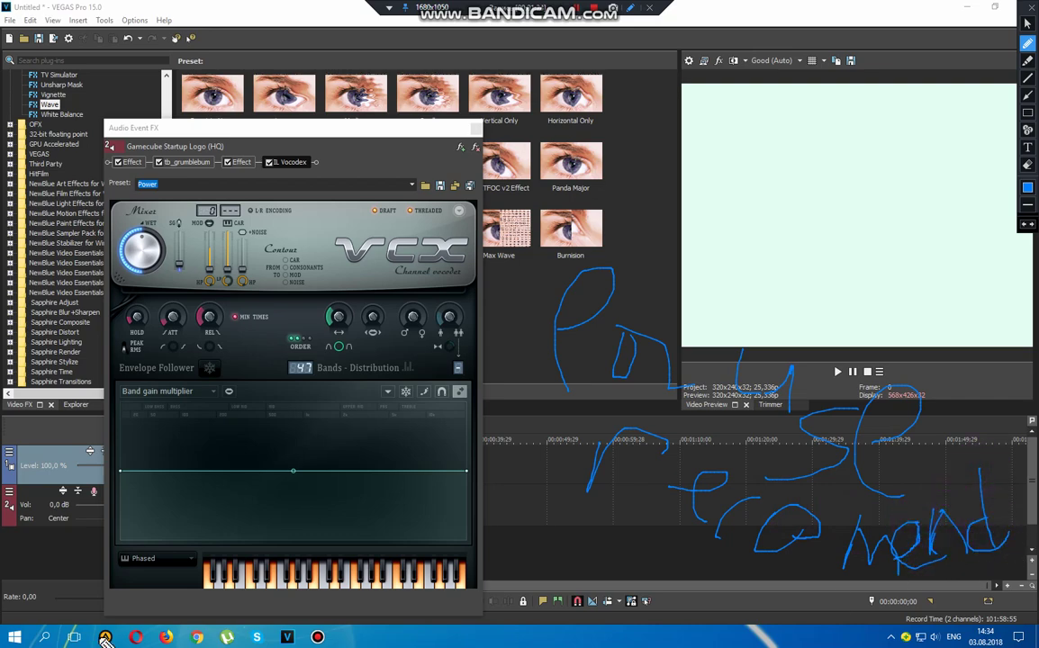
left_click(630, 8)
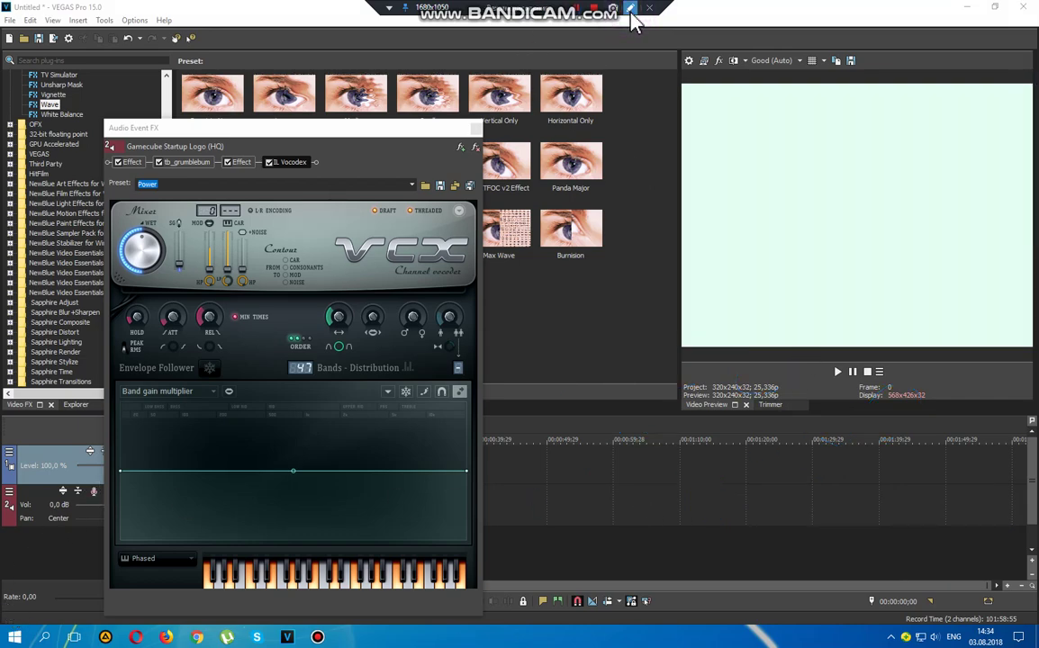
Step: Annotate the IL Vocodex window with a circle around the keyboard, the text "Preset: Power" and a yellow arrow to the preset field
left_click(630, 11)
mouse_move(167, 536)
left_mouse_down()
mouse_move(133, 598)
mouse_move(266, 604)
mouse_move(537, 580)
mouse_move(447, 540)
mouse_move(186, 523)
mouse_move(140, 552)
left_mouse_up()
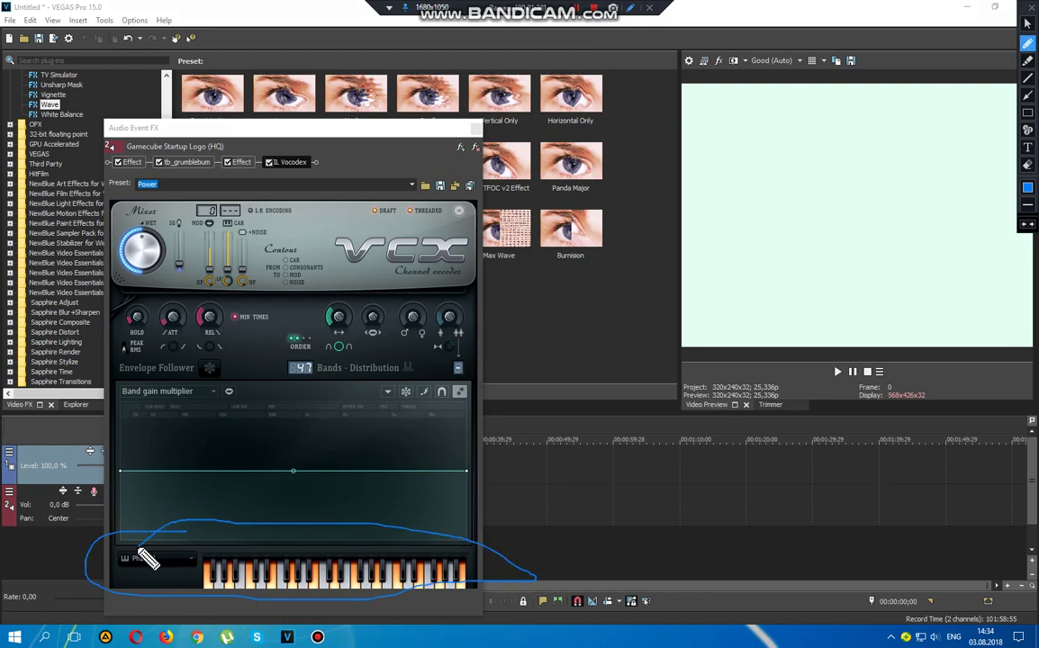
left_click(1027, 148)
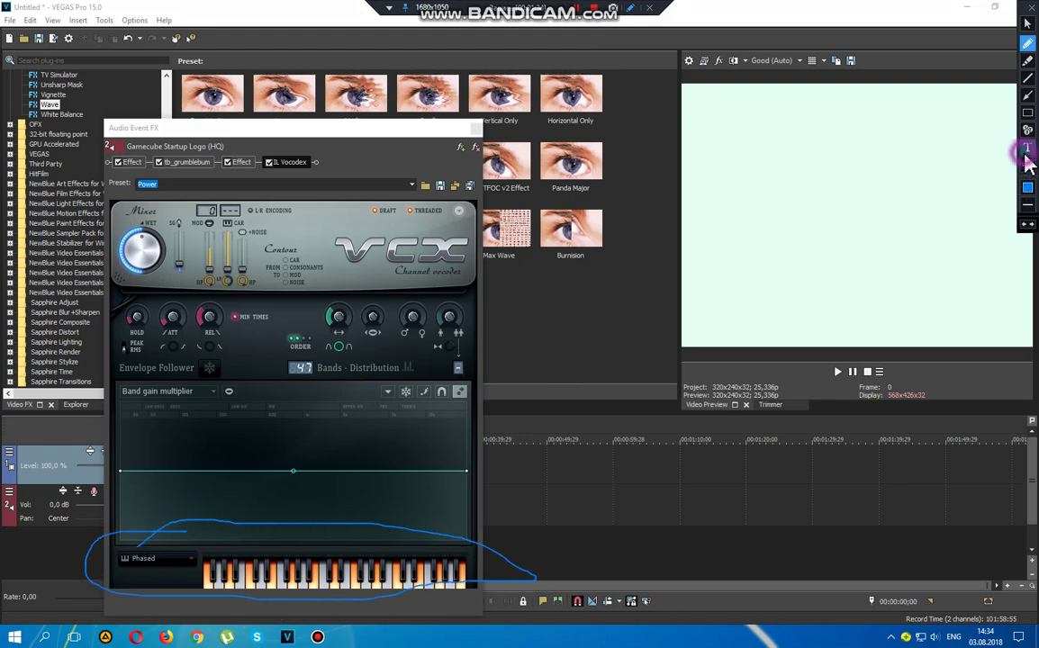
left_click(250, 481)
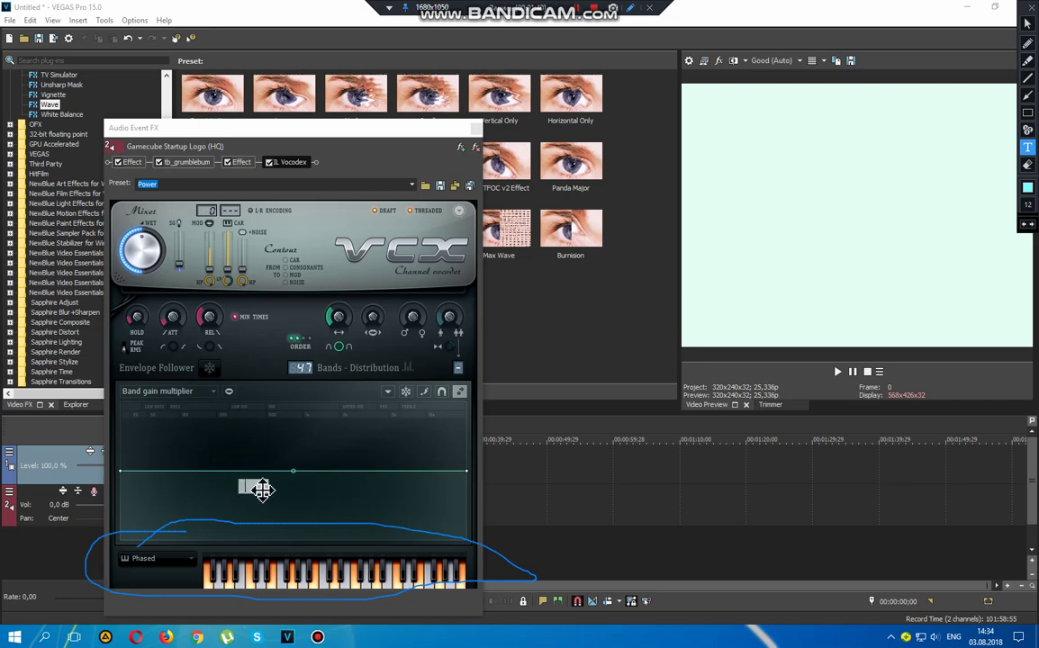
left_click(1027, 60)
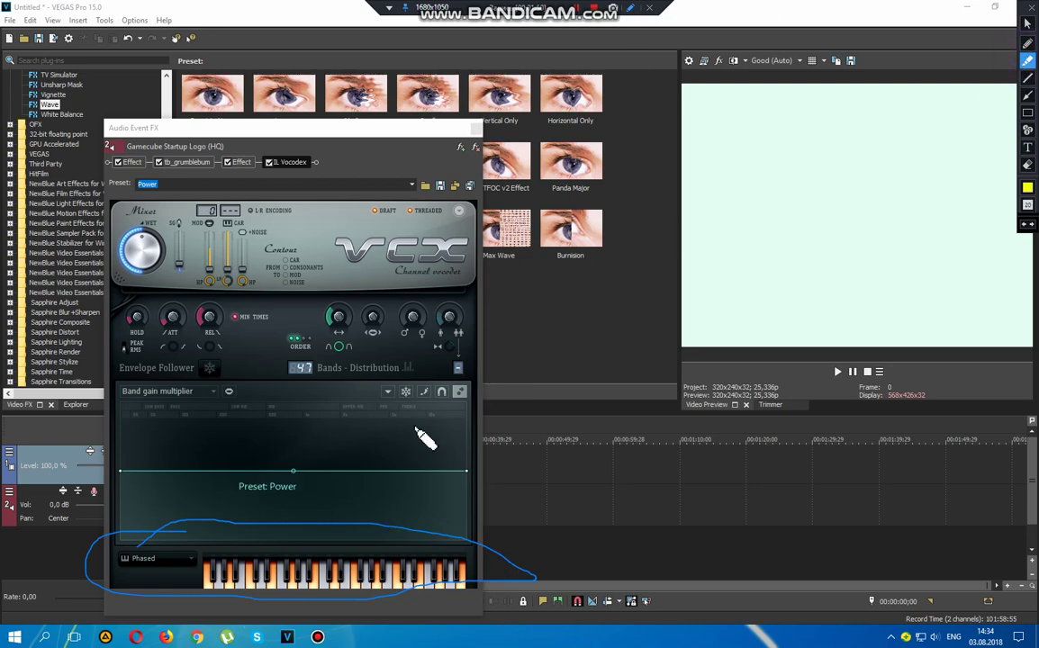
mouse_move(306, 495)
left_mouse_down()
mouse_move(364, 486)
mouse_move(447, 382)
mouse_move(456, 232)
mouse_move(406, 190)
mouse_move(364, 180)
mouse_move(361, 193)
mouse_move(410, 227)
left_mouse_up()
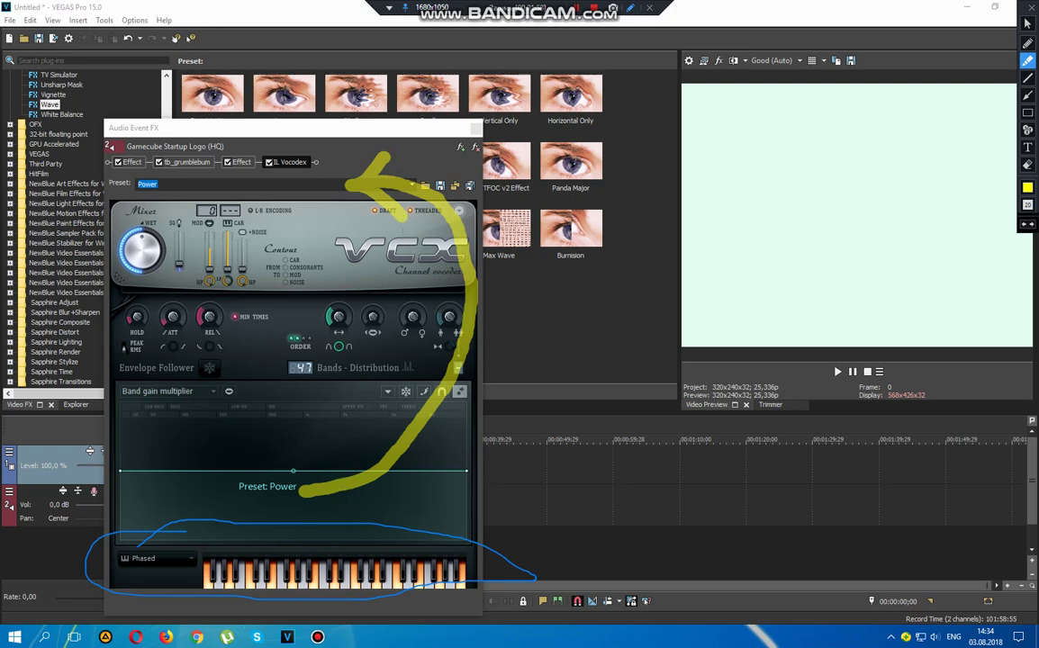
left_click(648, 8)
Step: Close the audio event effects window and play the timeline to preview the finished video and audio effects
left_click(475, 127)
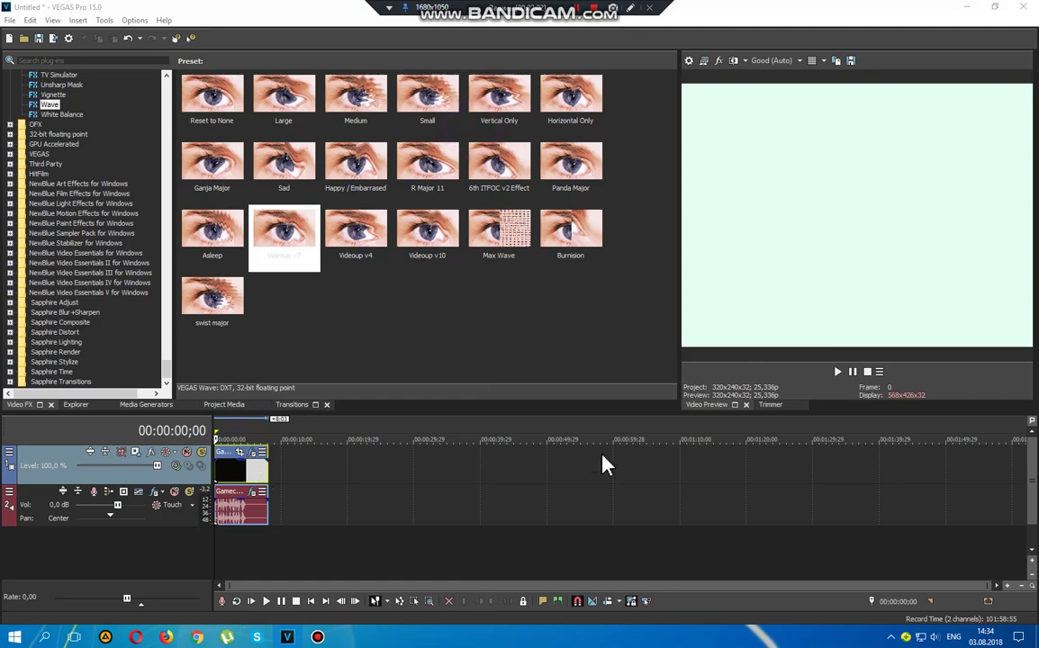
left_click(838, 372)
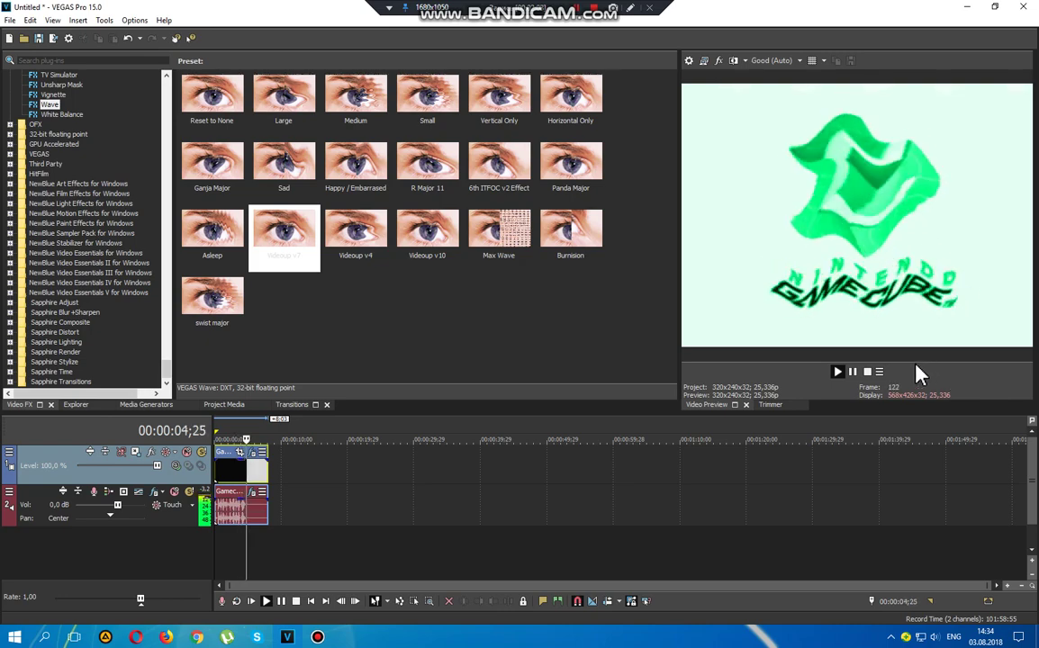
left_click(854, 371)
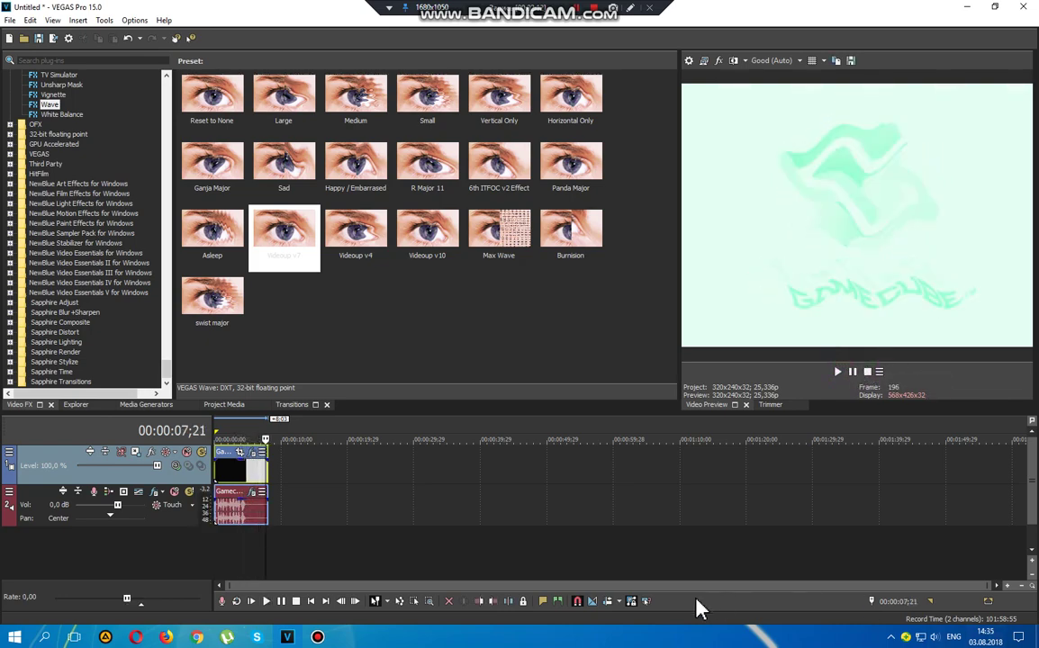
left_click(853, 370)
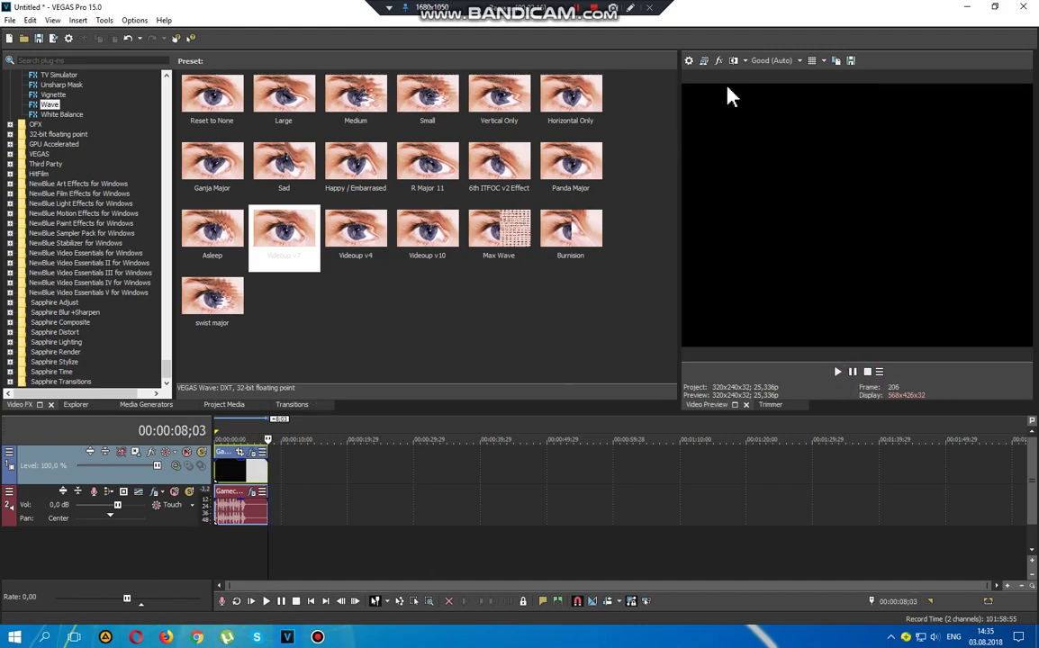
Step: Show the video preview in full screen and return to the editing window
left_click(704, 61)
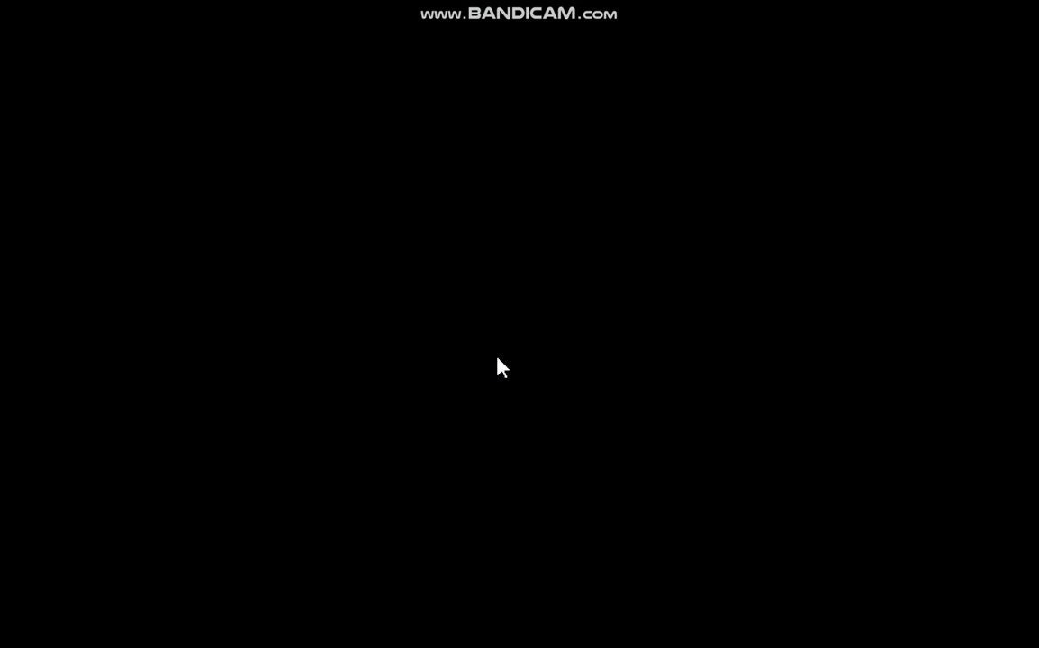
key("Escape")
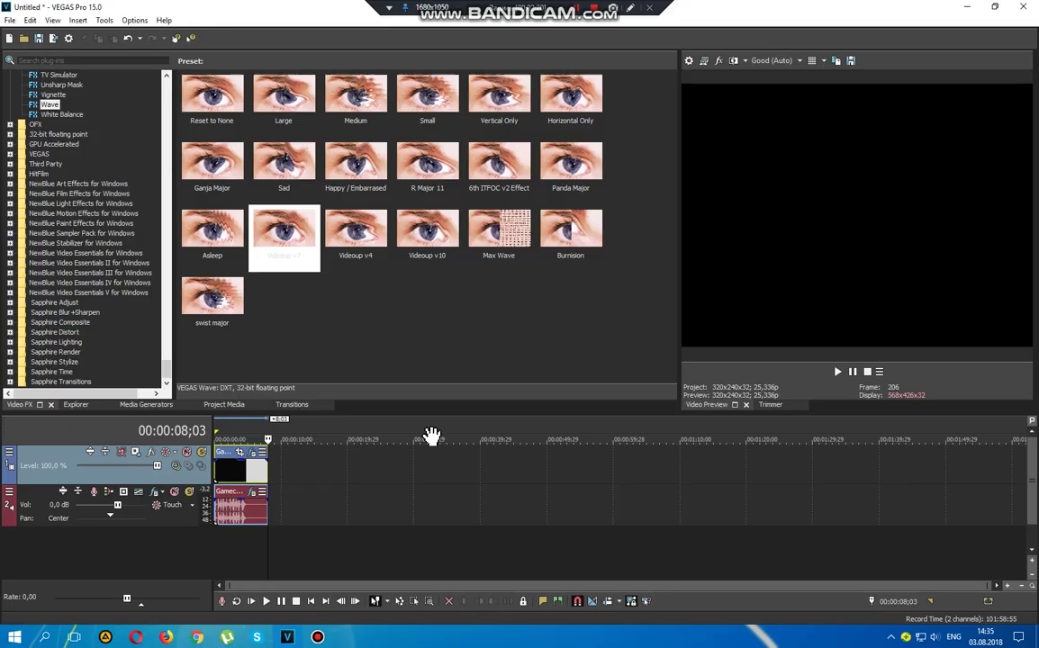
Step: Turn on screen drawing, set the yellow highlighter's thickness to 8 px, and handwrite "Thank you" over the video preview
left_click(631, 11)
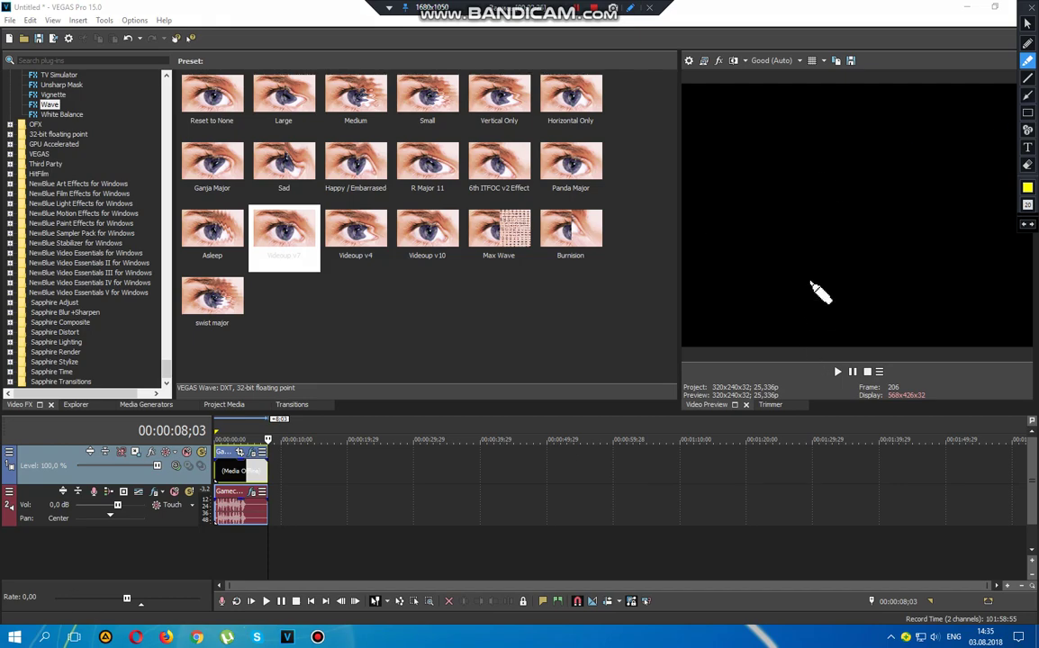
left_click(1027, 207)
left_click(998, 290)
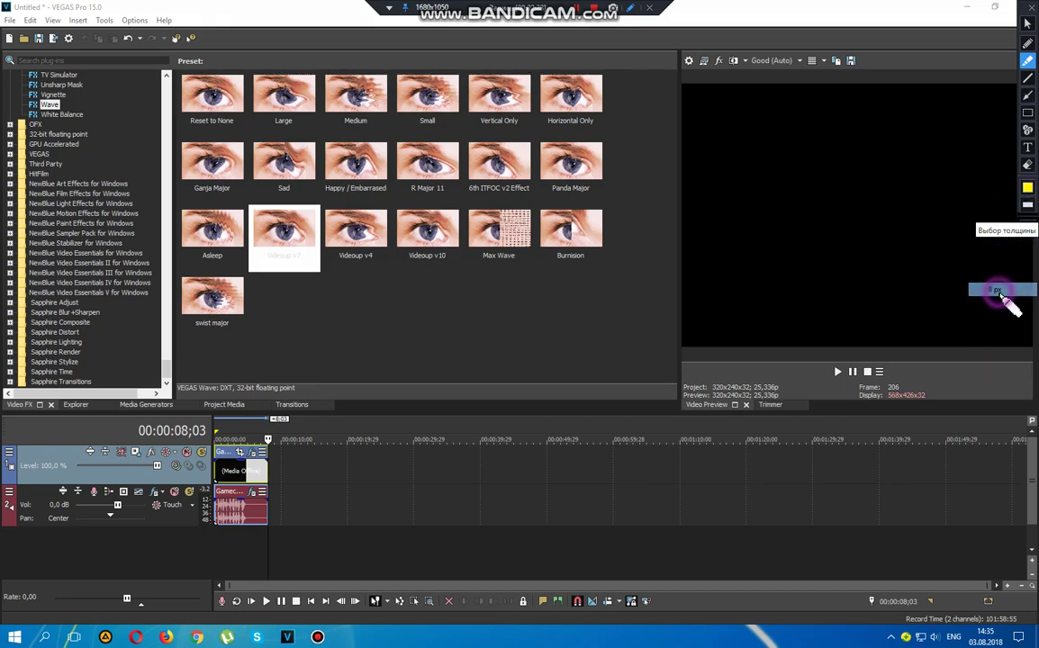
mouse_move(697, 160)
left_mouse_down()
mouse_move(748, 164)
mouse_move(726, 162)
mouse_move(725, 221)
left_mouse_up()
left_click_drag(781, 156, 771, 242)
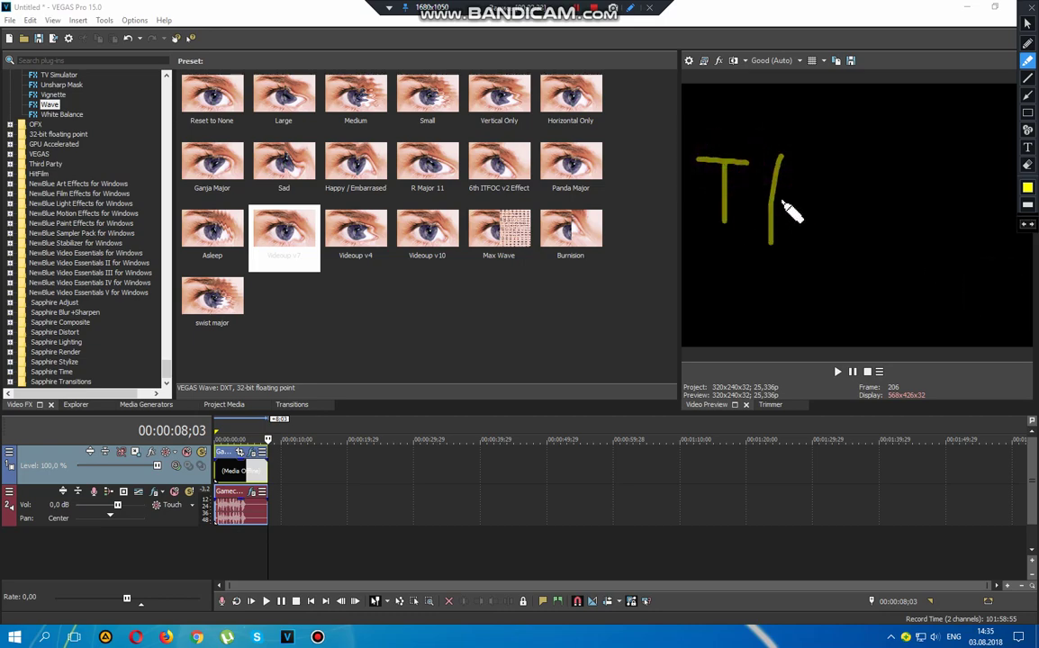
mouse_move(771, 200)
left_mouse_down()
mouse_move(816, 229)
mouse_move(817, 243)
left_mouse_up()
mouse_move(851, 195)
left_mouse_down()
mouse_move(877, 241)
mouse_move(904, 230)
mouse_move(936, 247)
left_mouse_up()
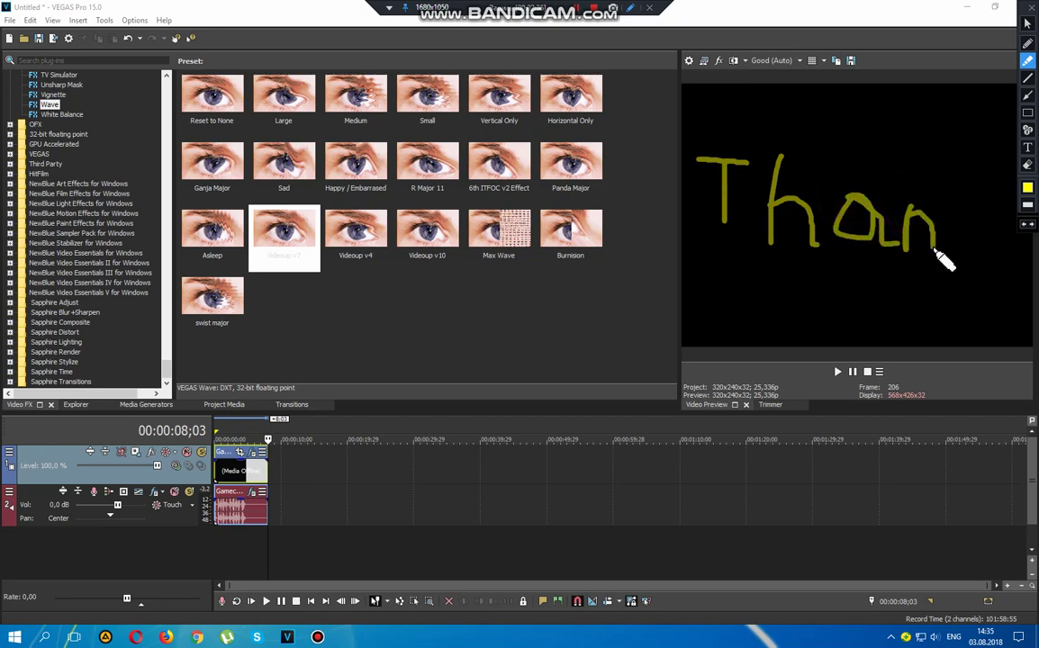
left_click_drag(966, 175, 951, 275)
mouse_move(951, 252)
left_mouse_down()
mouse_move(980, 229)
mouse_move(967, 254)
mouse_move(986, 278)
left_mouse_up()
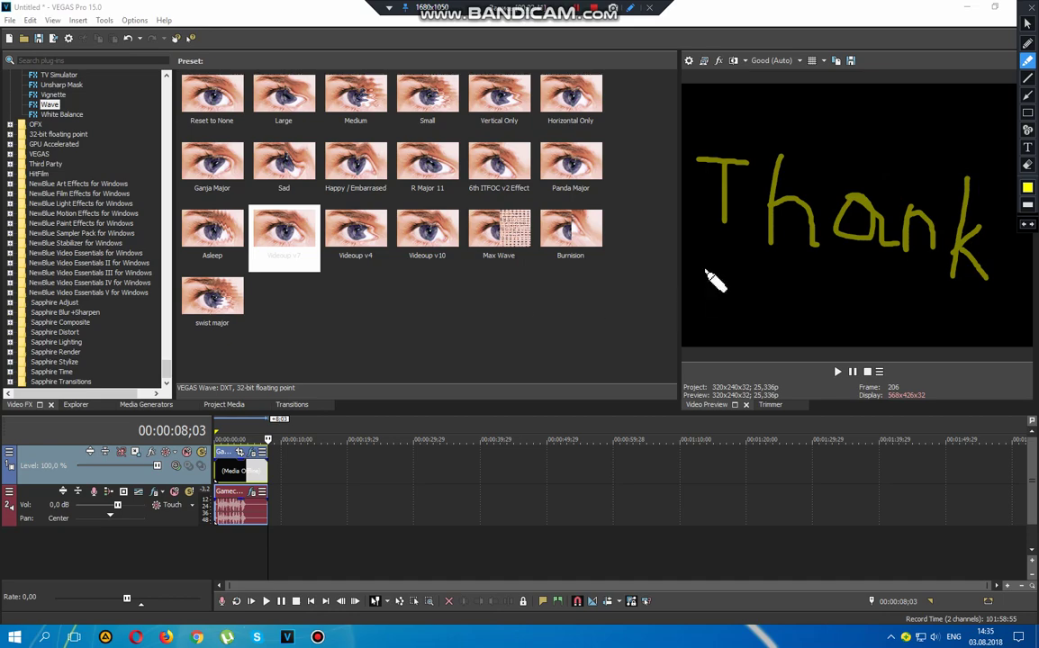
mouse_move(704, 264)
left_mouse_down()
mouse_move(705, 297)
mouse_move(728, 291)
mouse_move(750, 265)
mouse_move(739, 275)
mouse_move(779, 297)
left_mouse_up()
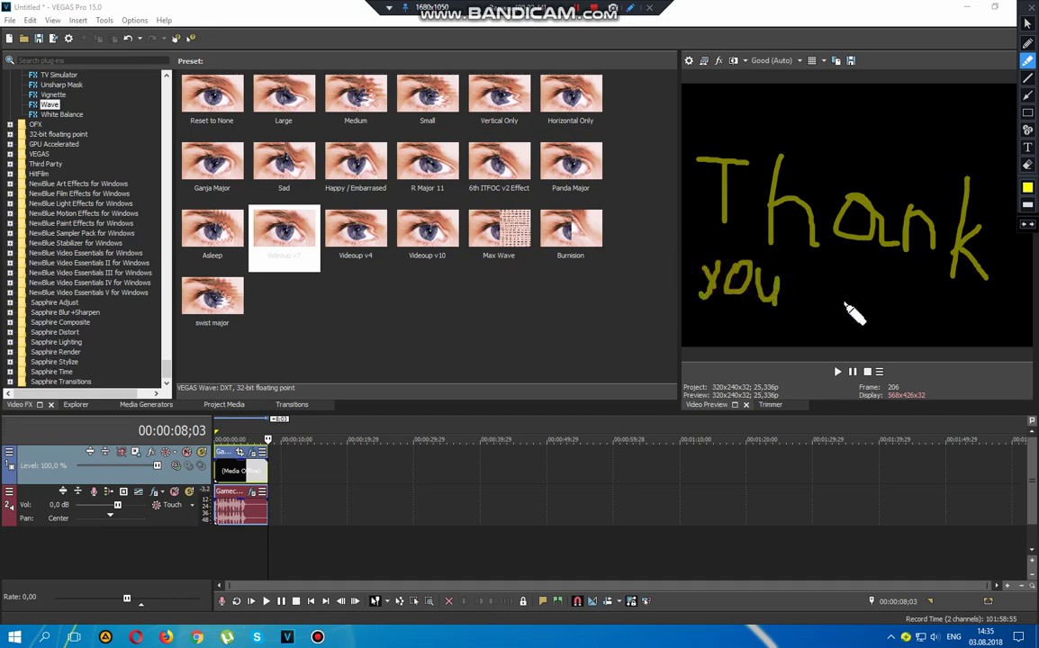
mouse_move(842, 261)
left_mouse_down()
mouse_move(817, 303)
mouse_move(868, 304)
left_mouse_up()
left_click_drag(842, 264, 843, 346)
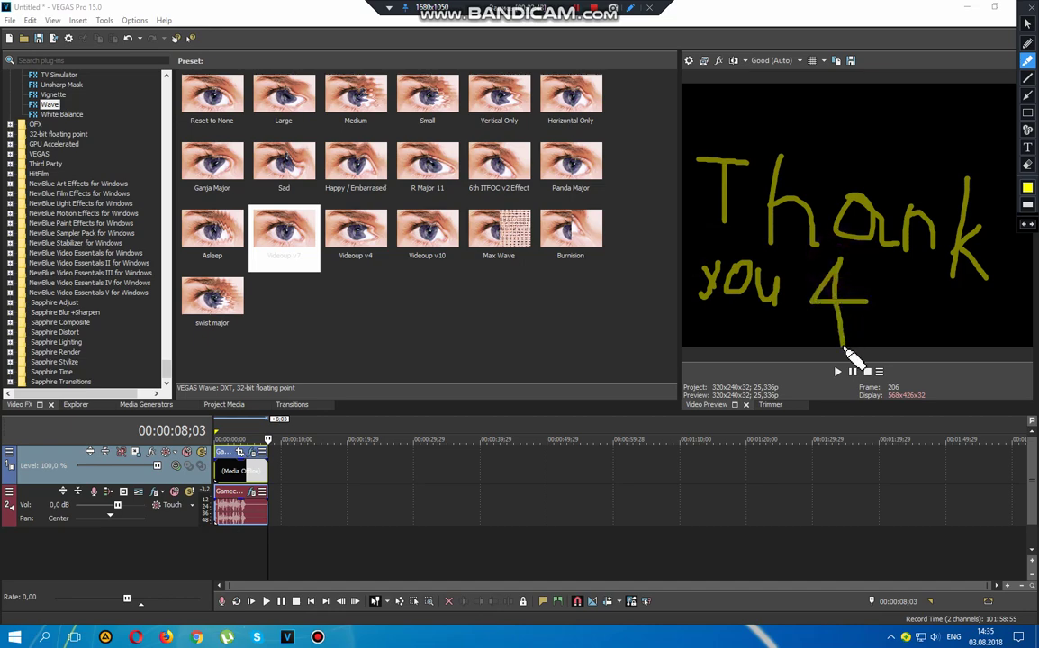
left_click(1027, 165)
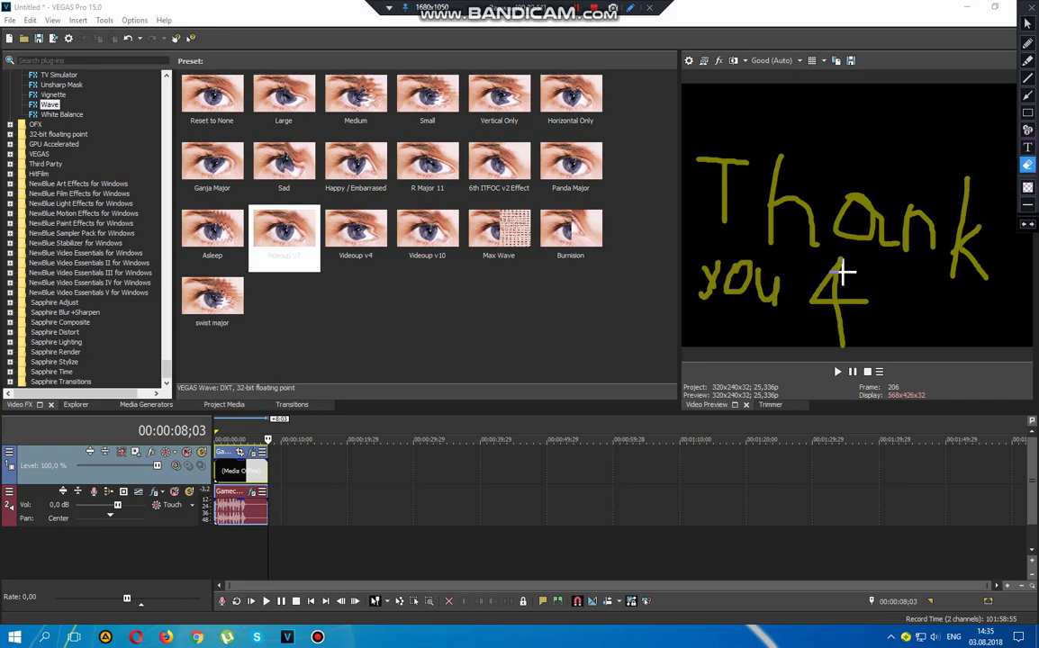
mouse_move(835, 277)
left_mouse_down()
mouse_move(819, 300)
mouse_move(835, 268)
mouse_move(795, 320)
mouse_move(834, 277)
mouse_move(817, 309)
mouse_move(866, 289)
mouse_move(818, 349)
left_mouse_up()
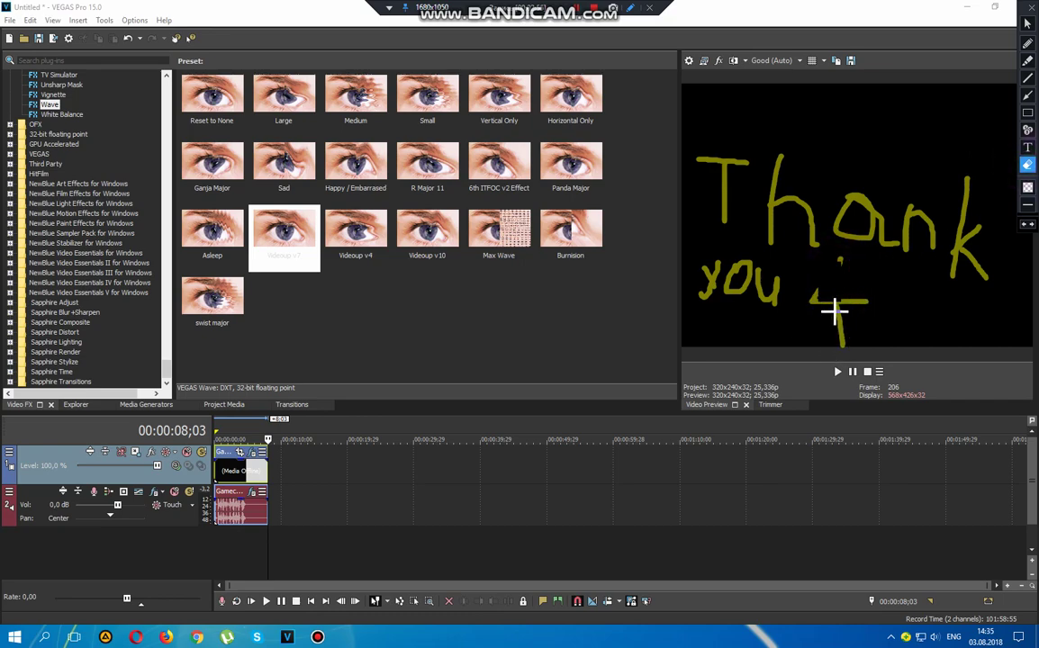
left_click_drag(835, 310, 842, 340)
Step: Continue the note with the yellow highlighter by handwriting "for" after "you" and "watching" on the line below
left_click(1027, 61)
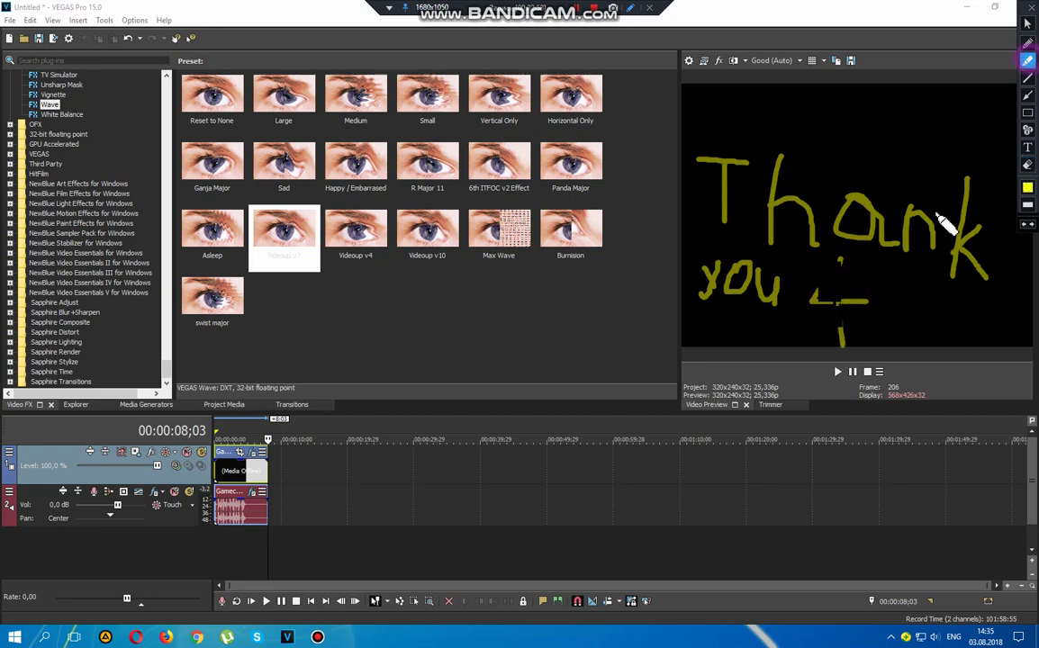
mouse_move(842, 261)
left_mouse_down()
mouse_move(827, 299)
mouse_move(835, 347)
left_mouse_up()
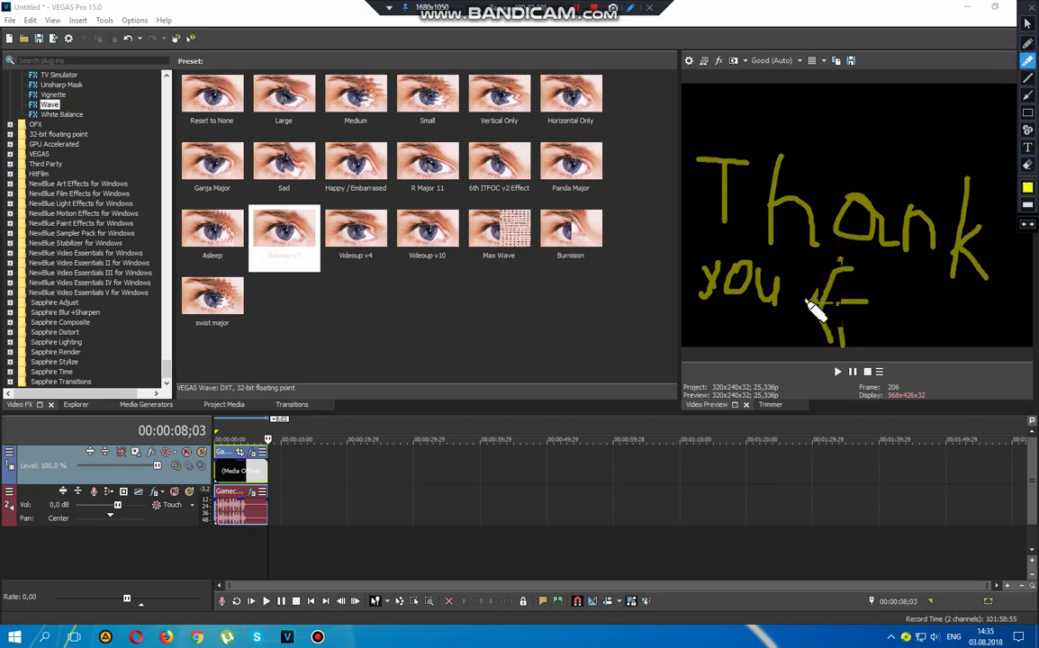
left_click_drag(807, 299, 875, 304)
mouse_move(828, 336)
left_mouse_down()
mouse_move(827, 301)
mouse_move(863, 269)
left_mouse_up()
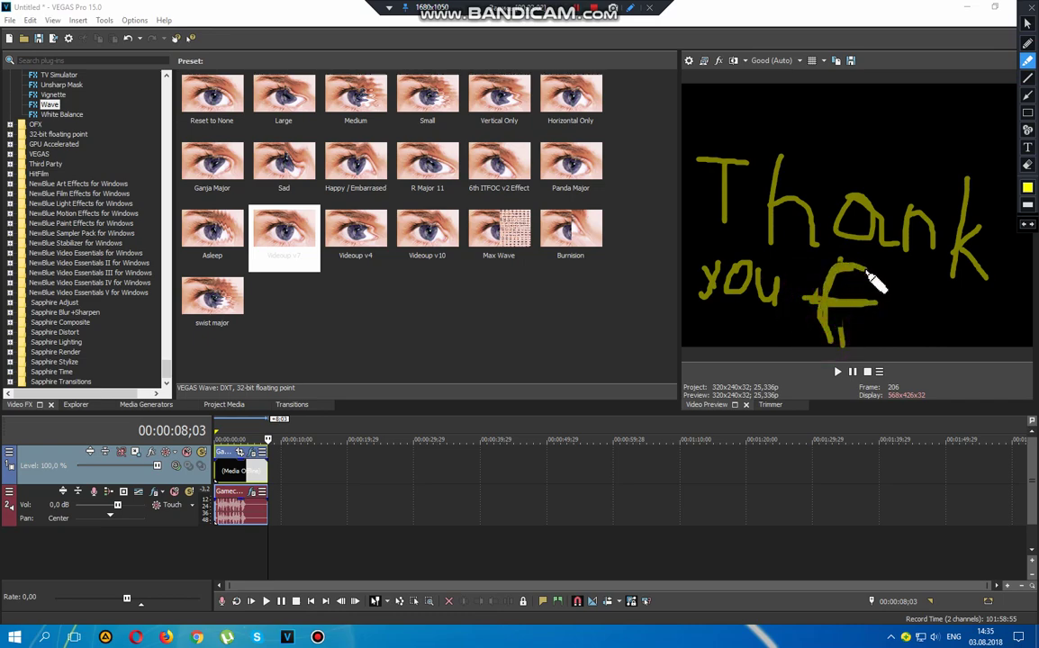
mouse_move(899, 306)
left_mouse_down()
mouse_move(922, 332)
mouse_move(923, 304)
mouse_move(883, 326)
left_mouse_up()
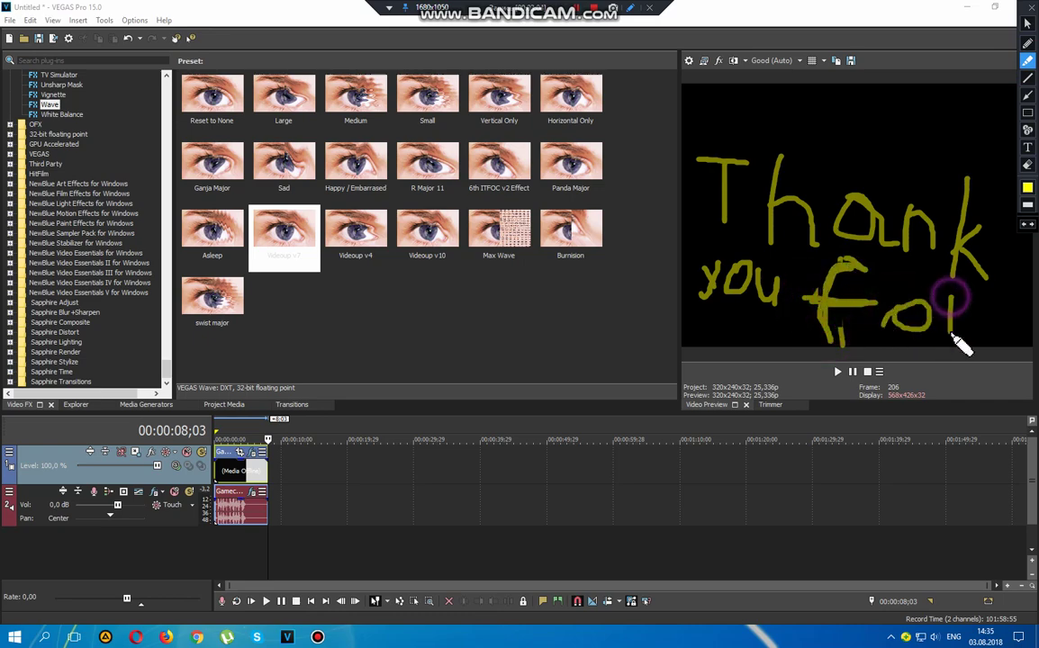
left_click_drag(941, 299, 976, 305)
mouse_move(701, 348)
left_mouse_down()
mouse_move(699, 381)
mouse_move(710, 359)
mouse_move(728, 389)
mouse_move(734, 358)
mouse_move(749, 395)
mouse_move(781, 407)
mouse_move(758, 372)
mouse_move(797, 416)
mouse_move(838, 400)
mouse_move(809, 381)
mouse_move(847, 379)
mouse_move(817, 421)
left_mouse_up()
mouse_move(902, 393)
left_mouse_down()
mouse_move(849, 440)
mouse_move(915, 370)
mouse_move(900, 436)
mouse_move(918, 409)
mouse_move(921, 430)
mouse_move(953, 381)
mouse_move(947, 431)
mouse_move(964, 421)
mouse_move(973, 395)
mouse_move(985, 431)
mouse_move(1012, 408)
mouse_move(994, 392)
mouse_move(1014, 463)
mouse_move(930, 490)
left_mouse_up()
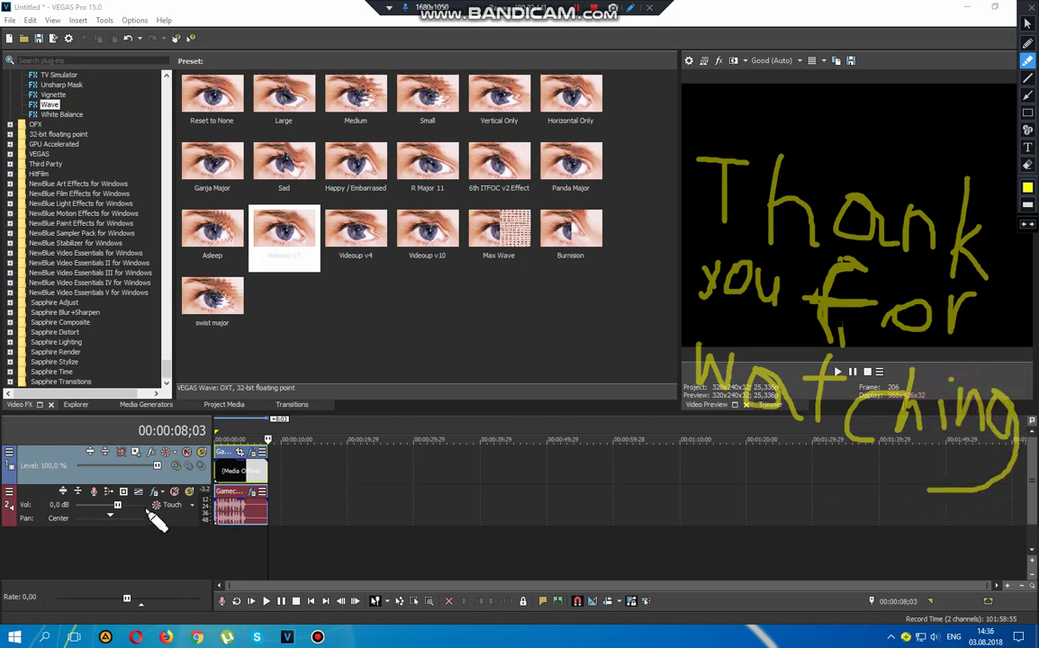
Step: Handwrite "LIKE" in yellow over the empty timeline area and draw a downward arrow above it
mouse_move(364, 487)
left_mouse_down()
mouse_move(360, 533)
mouse_move(396, 538)
left_mouse_up()
mouse_move(416, 488)
left_mouse_down()
mouse_move(418, 528)
mouse_move(435, 528)
mouse_move(456, 491)
mouse_move(448, 512)
mouse_move(462, 525)
mouse_move(497, 479)
mouse_move(500, 529)
left_mouse_up()
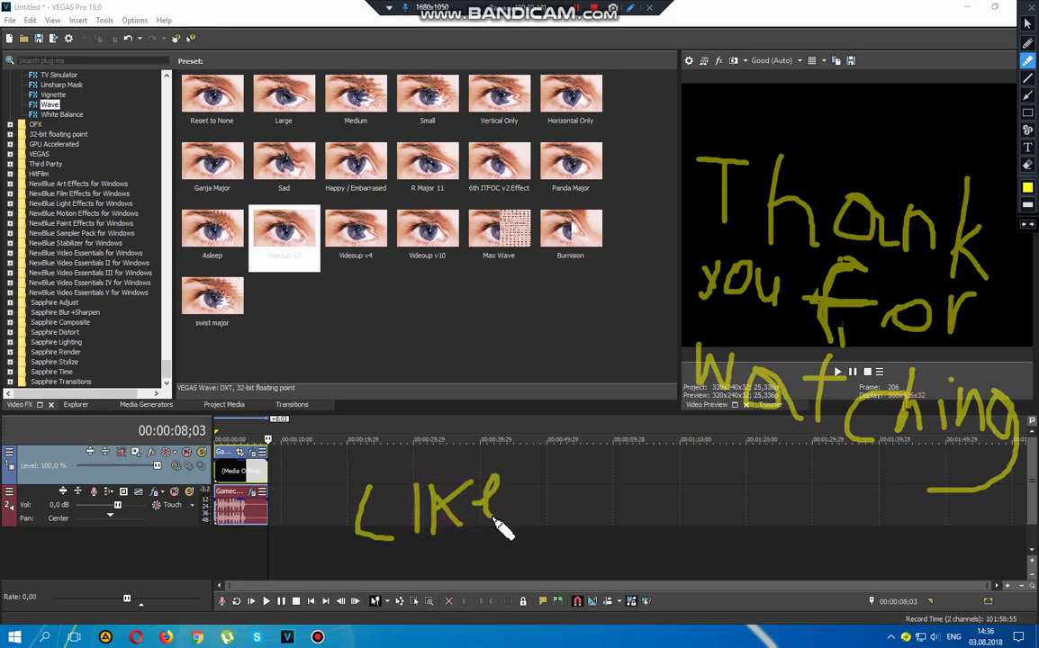
mouse_move(447, 346)
left_mouse_down()
mouse_move(436, 407)
mouse_move(483, 385)
left_mouse_up()
Step: Handwrite "SUBSCRIBE" beside "LIKE" with a downward arrow above it, and leave drawing mode to clear the annotations
left_click_drag(641, 480, 599, 493)
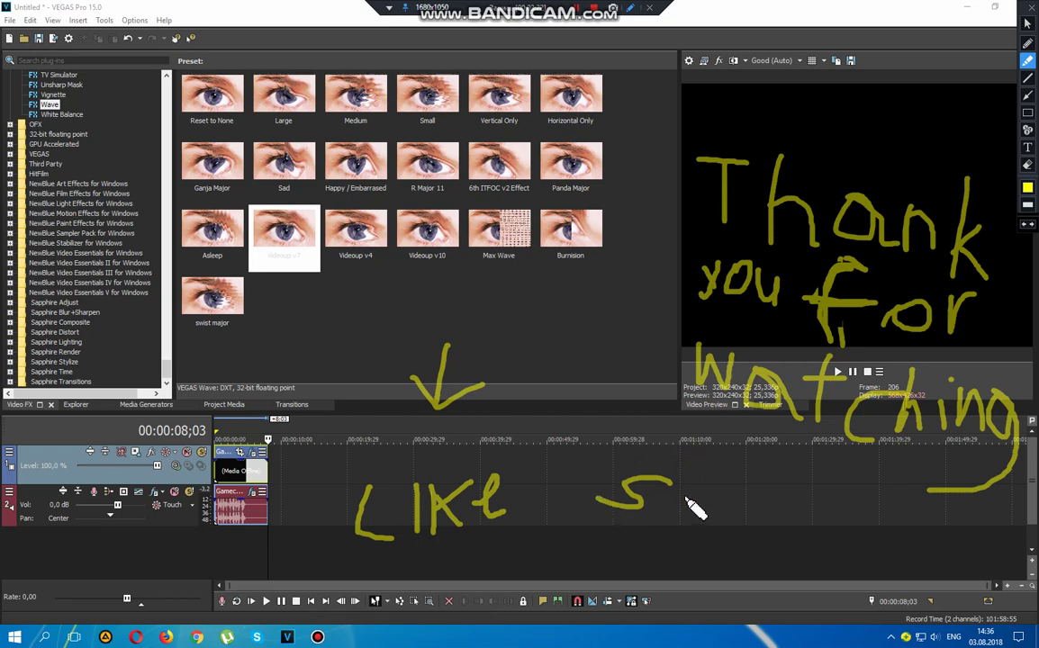
mouse_move(679, 485)
left_mouse_down()
mouse_move(698, 530)
mouse_move(718, 504)
mouse_move(733, 503)
mouse_move(743, 520)
mouse_move(742, 501)
mouse_move(764, 533)
left_mouse_up()
mouse_move(824, 506)
left_mouse_down()
mouse_move(810, 540)
mouse_move(833, 519)
mouse_move(830, 531)
mouse_move(850, 553)
mouse_move(838, 514)
mouse_move(852, 530)
mouse_move(835, 531)
mouse_move(869, 543)
left_mouse_up()
mouse_move(894, 549)
left_mouse_down()
mouse_move(955, 531)
mouse_move(924, 537)
mouse_move(952, 574)
left_mouse_up()
mouse_move(812, 479)
left_mouse_down()
mouse_move(831, 509)
mouse_move(858, 481)
mouse_move(832, 508)
left_mouse_up()
left_click_drag(830, 506, 836, 424)
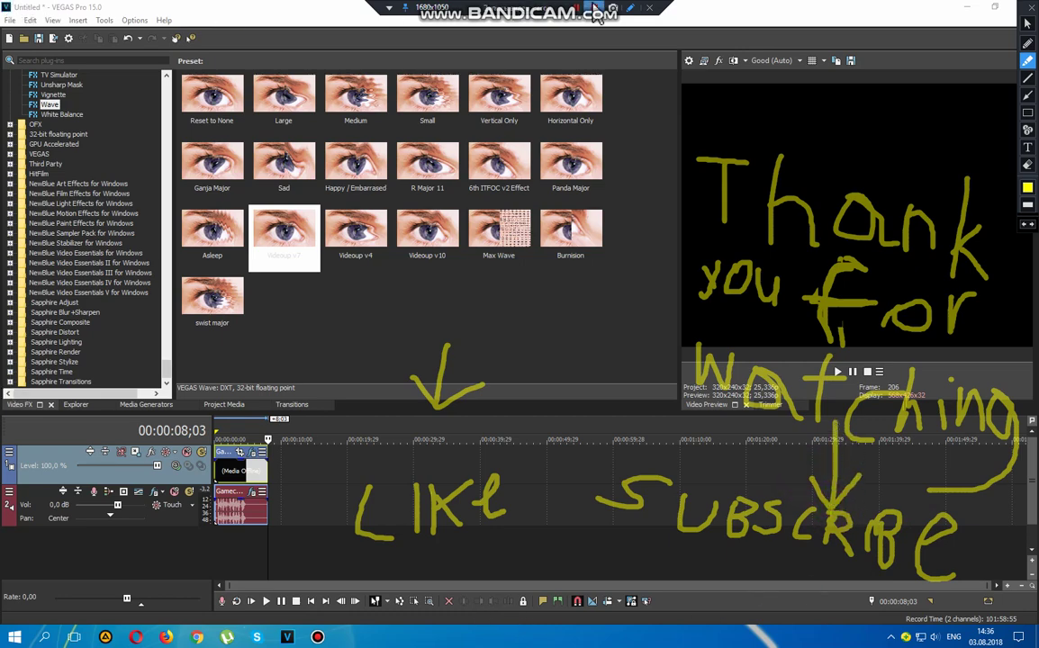
left_click(632, 11)
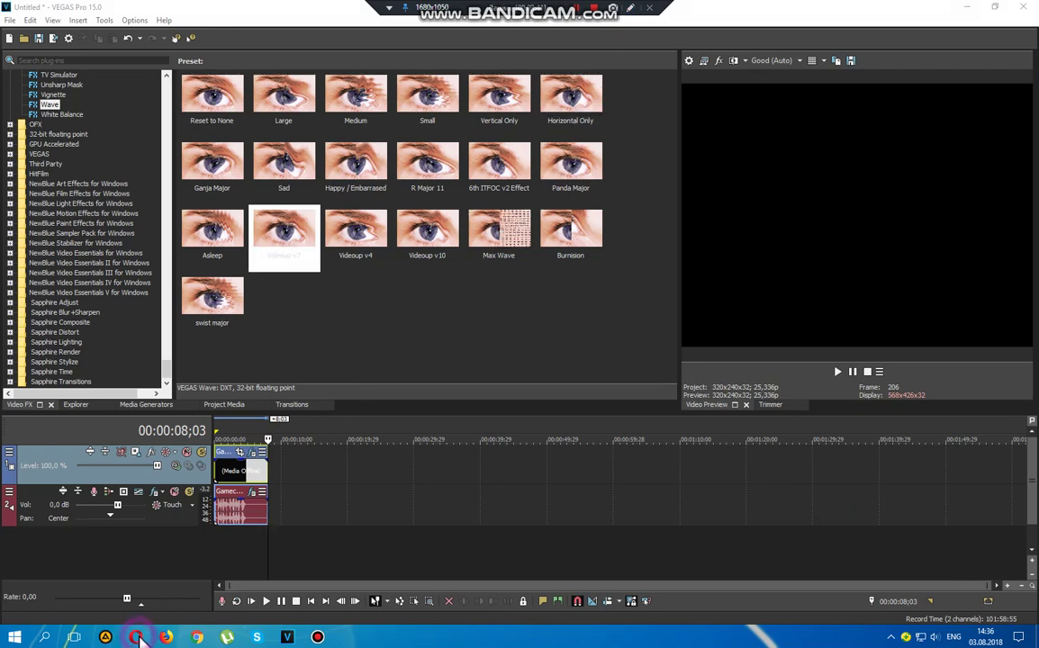
Step: Switch to Opera and open the suggested cdn.discordapp.com image Capture_2018-04-16_01.16.58.jpg from the address history
left_click(136, 636)
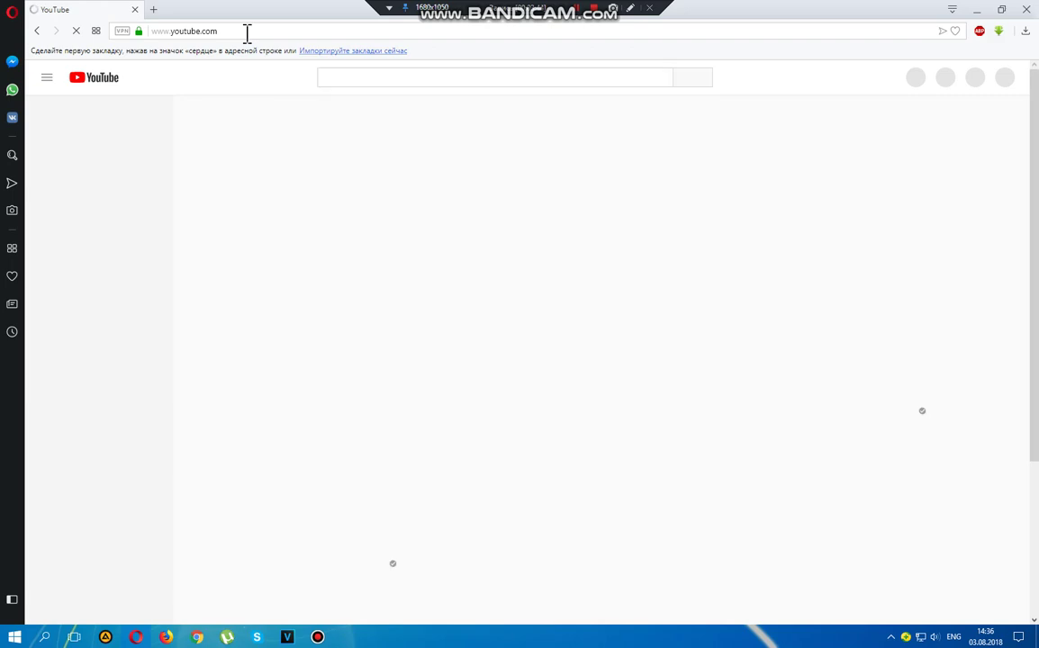
left_click(246, 33)
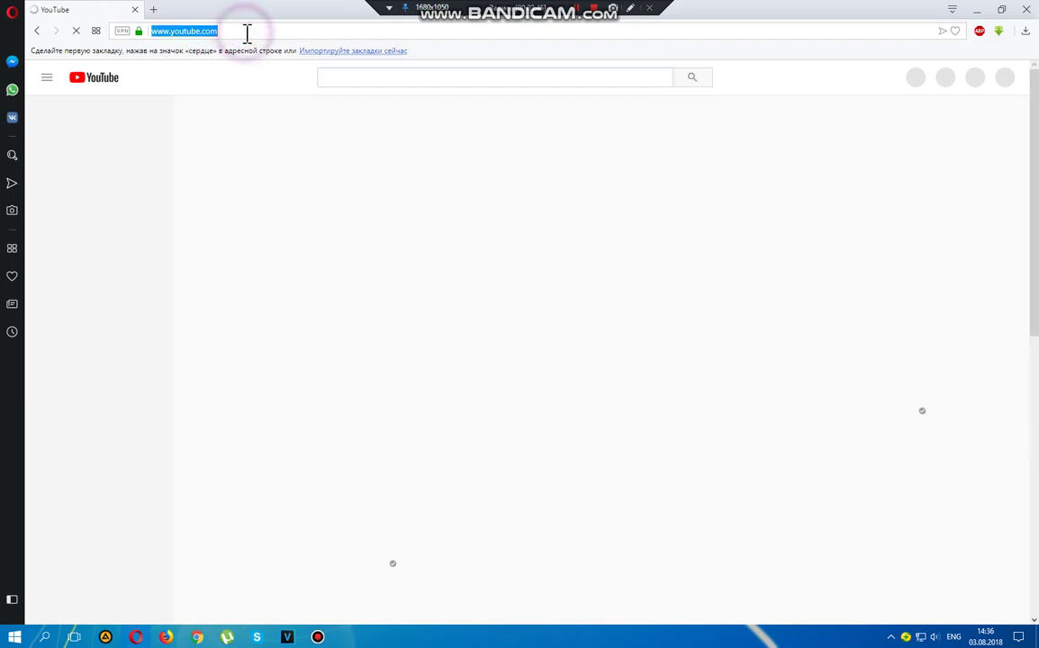
key("ctrl+v")
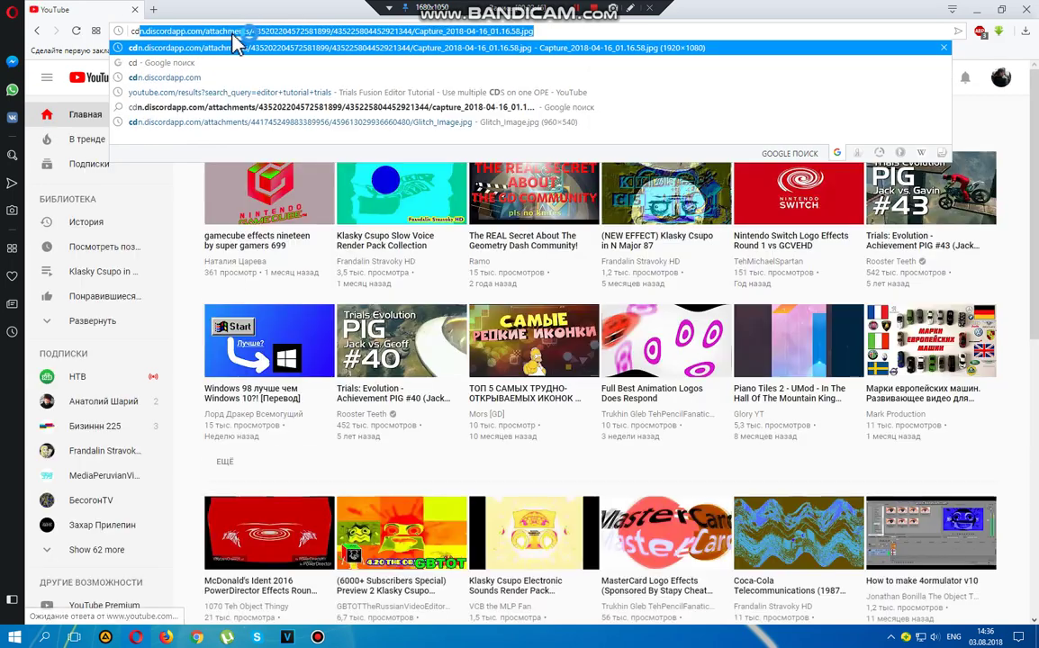
left_click(230, 50)
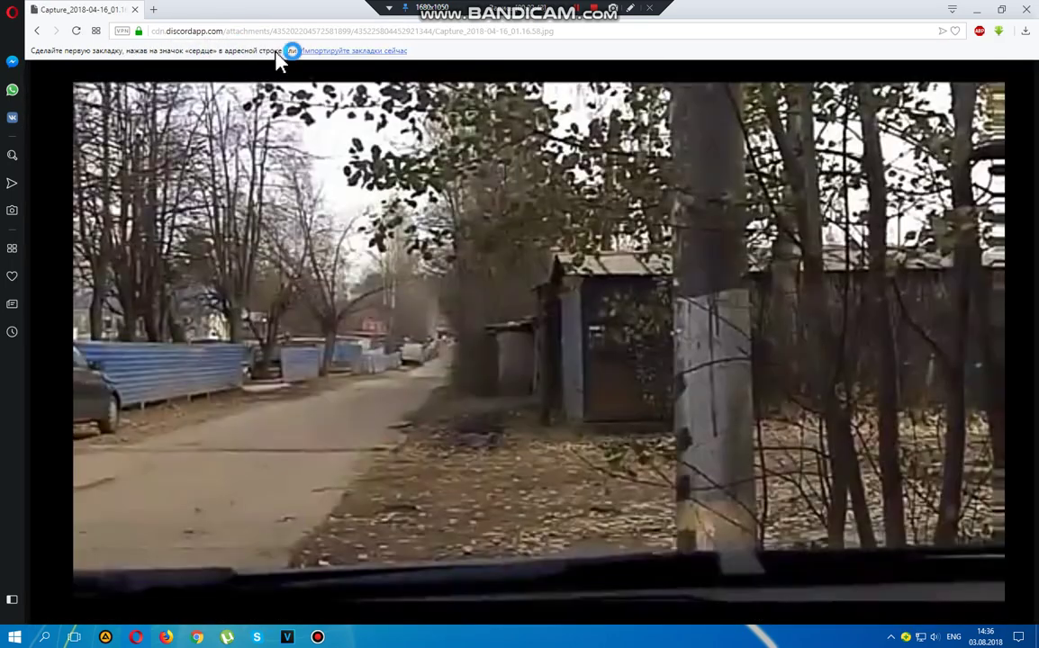